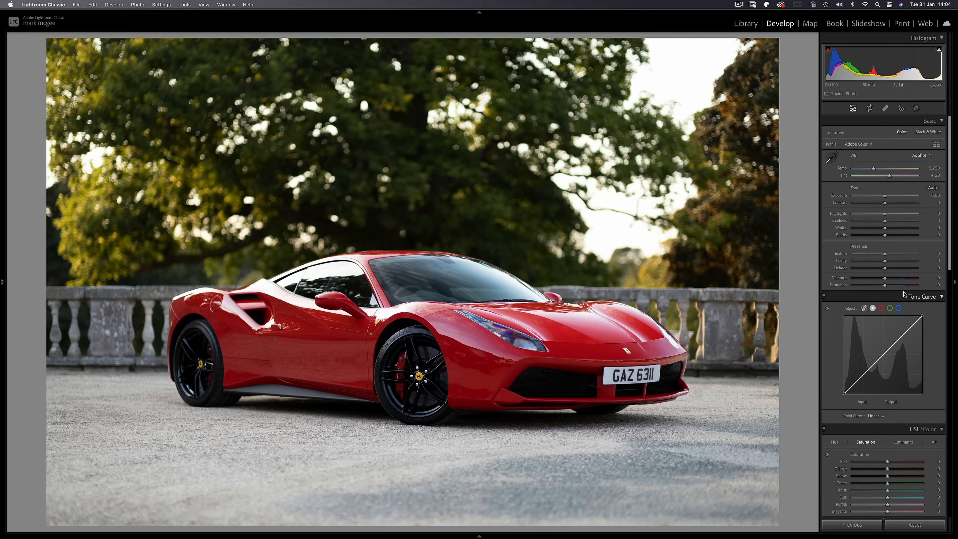
- Lower the HSL saturation of every colour channel from Red to Magenta to −100 to turn the photo monochrome
{"action": "scroll", "coordinate": [903, 292], "scroll_direction": "down", "scroll_amount": 2}
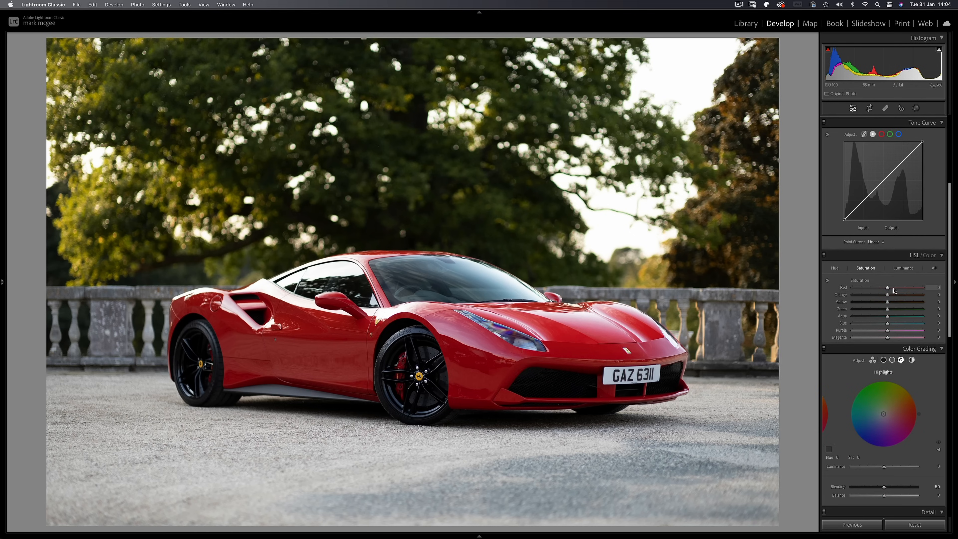
{"action": "left_click", "coordinate": [853, 287]}
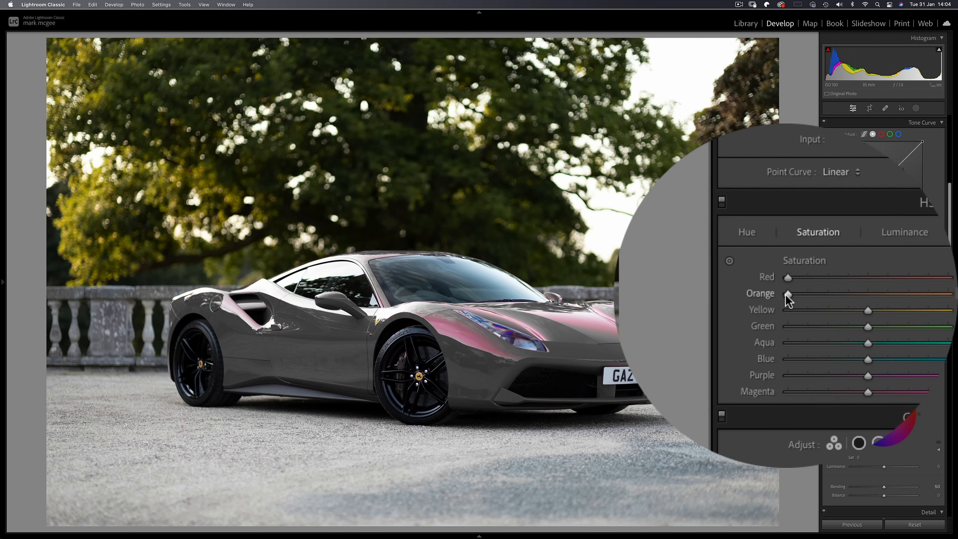
{"action": "left_click", "coordinate": [852, 303]}
{"action": "left_click", "coordinate": [852, 311]}
{"action": "left_click", "coordinate": [852, 319]}
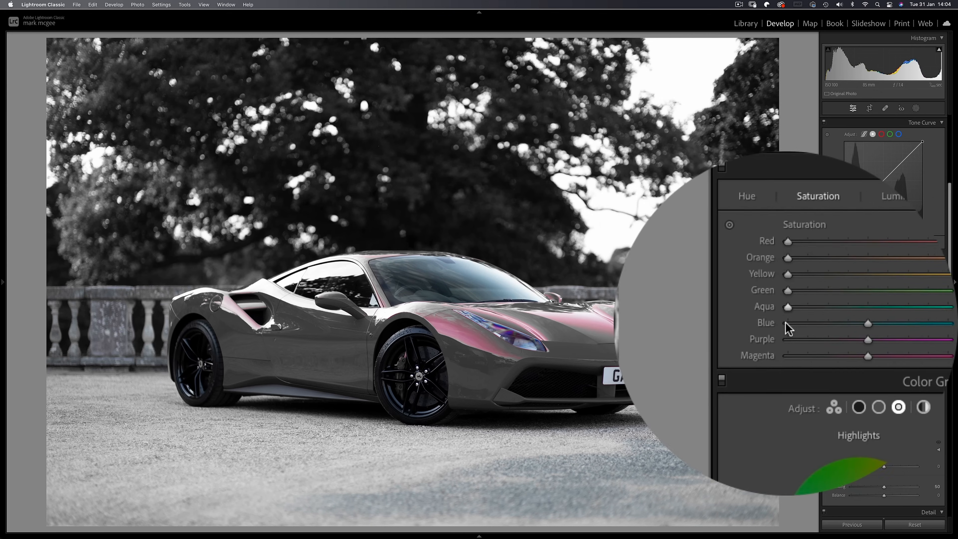
{"action": "left_click", "coordinate": [853, 331]}
{"action": "left_click", "coordinate": [853, 337]}
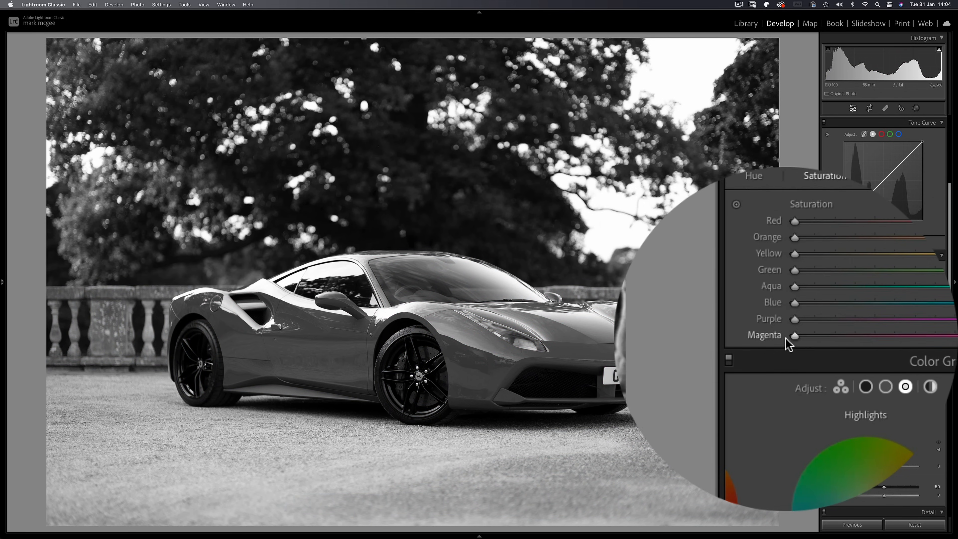
- Bring back the car's colour by setting Red saturation to +30 and raising Magenta saturation to a positive value
{"action": "left_click_drag", "start_coordinate": [851, 288], "coordinate": [886, 293]}
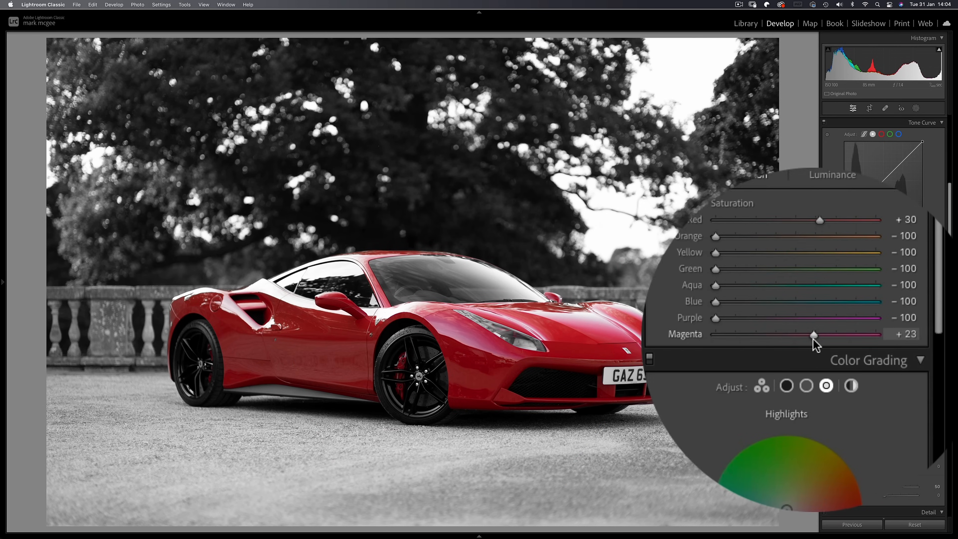
{"action": "left_click_drag", "start_coordinate": [814, 338], "coordinate": [821, 338]}
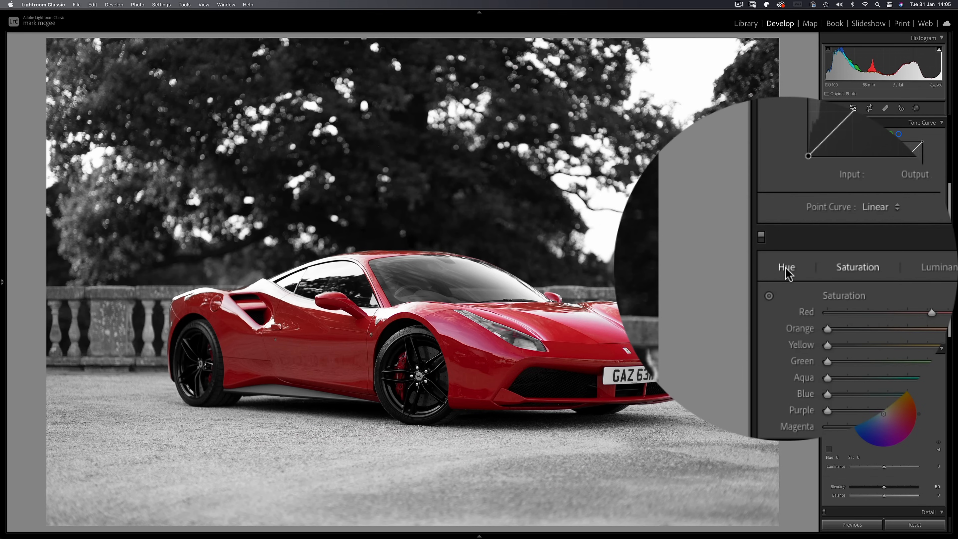
- Refine the car's red tone by setting the Magenta hue to +51 and the Red hue to −15
{"action": "left_click", "coordinate": [787, 269]}
{"action": "left_click_drag", "start_coordinate": [795, 338], "coordinate": [826, 342]}
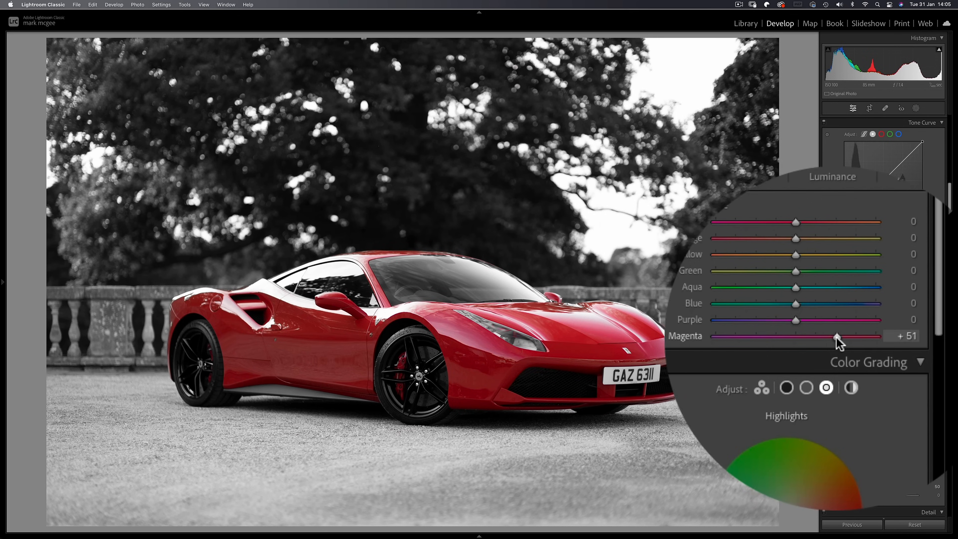
{"action": "left_click_drag", "start_coordinate": [795, 287], "coordinate": [784, 289]}
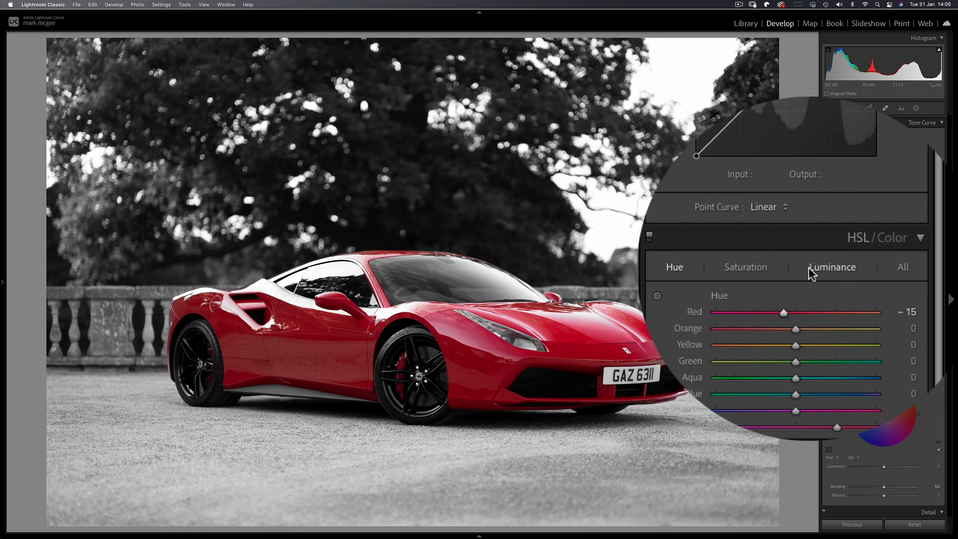
- Brighten the car's paint through the HSL luminance adjustments, with Magenta luminance at +22
{"action": "left_click", "coordinate": [810, 268]}
{"action": "left_click_drag", "start_coordinate": [796, 338], "coordinate": [814, 342]}
{"action": "mouse_move", "coordinate": [795, 326]}
{"action": "left_mouse_down"}
{"action": "mouse_move", "coordinate": [825, 327]}
{"action": "mouse_move", "coordinate": [795, 332]}
{"action": "mouse_move", "coordinate": [811, 332]}
{"action": "left_mouse_up"}
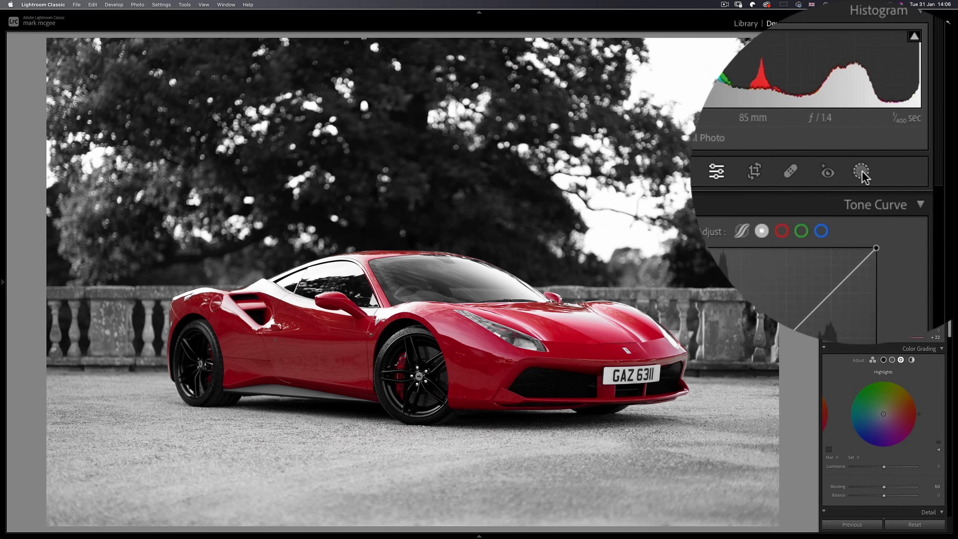
- Add a linear gradient mask rising from the photo's bottom edge over the ground to the car's roof
{"action": "left_click", "coordinate": [862, 172]}
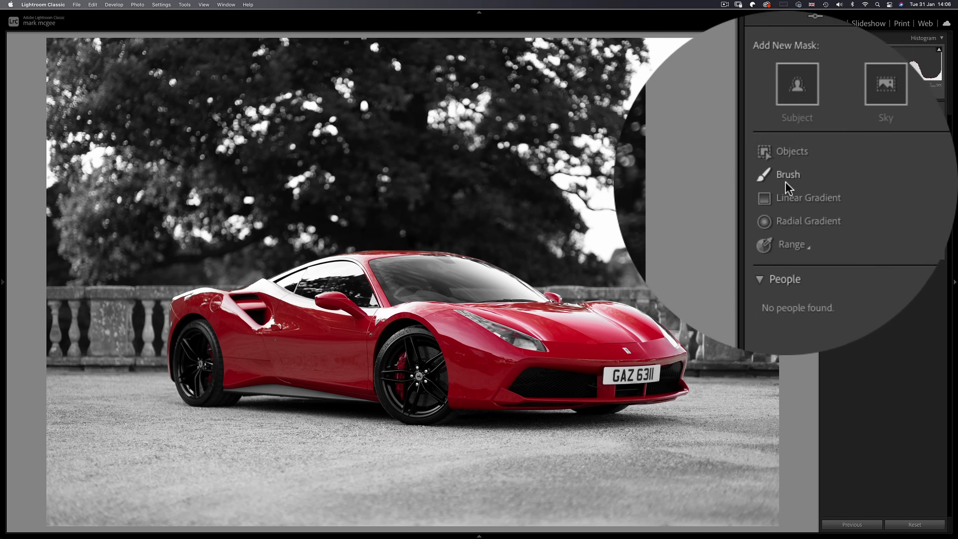
{"action": "left_click", "coordinate": [786, 191]}
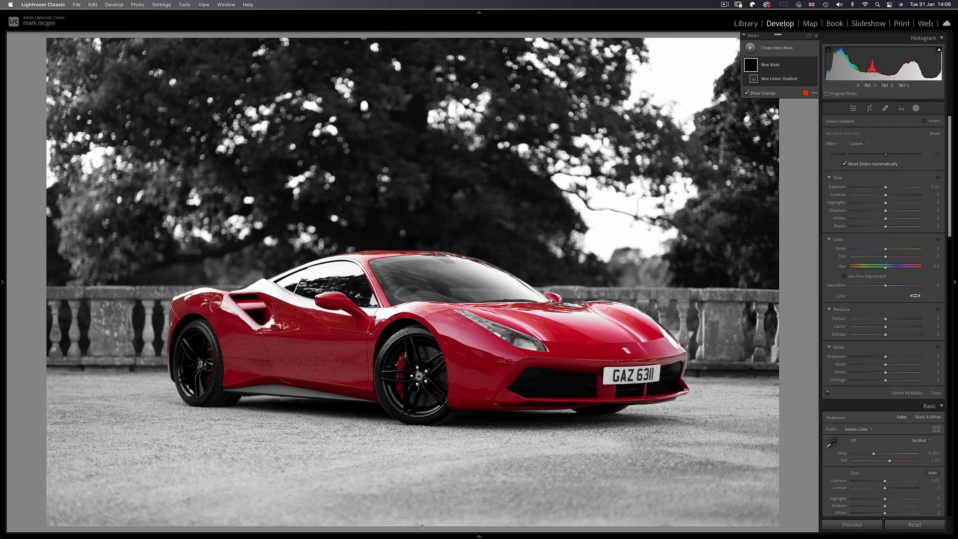
{"action": "left_click_drag", "start_coordinate": [423, 518], "coordinate": [433, 268]}
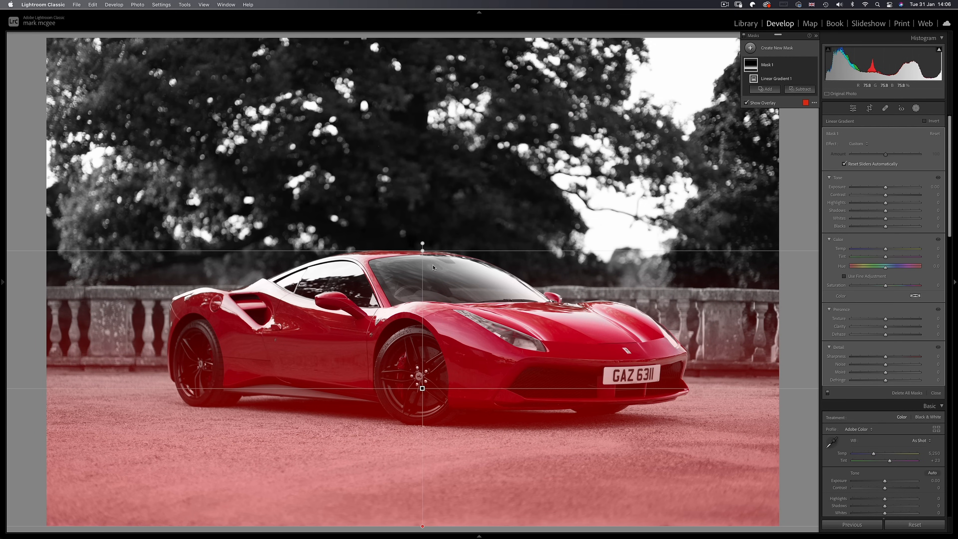
- Intersect the ground gradient mask with Select Subject and invert the subject so the car is excluded
{"action": "left_click", "coordinate": [805, 65]}
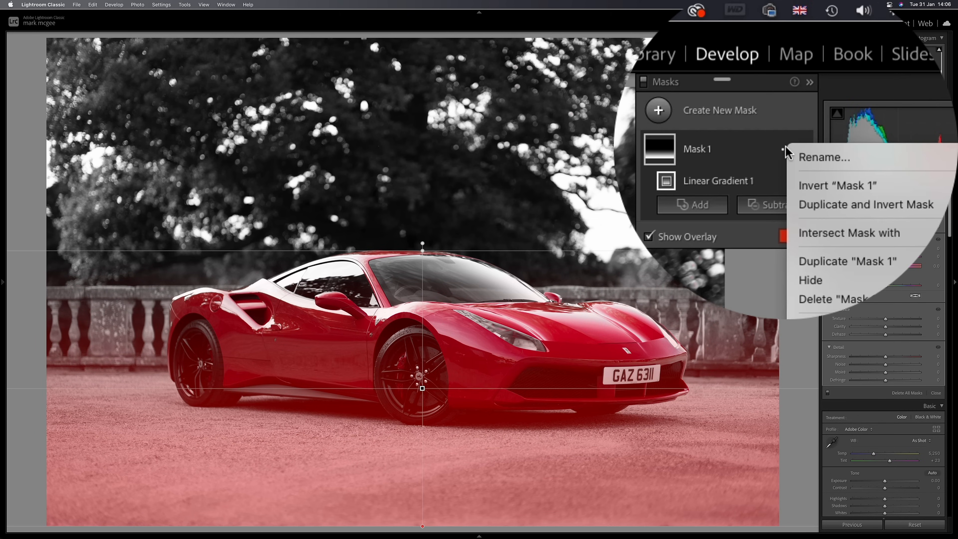
{"action": "mouse_move", "coordinate": [829, 102]}
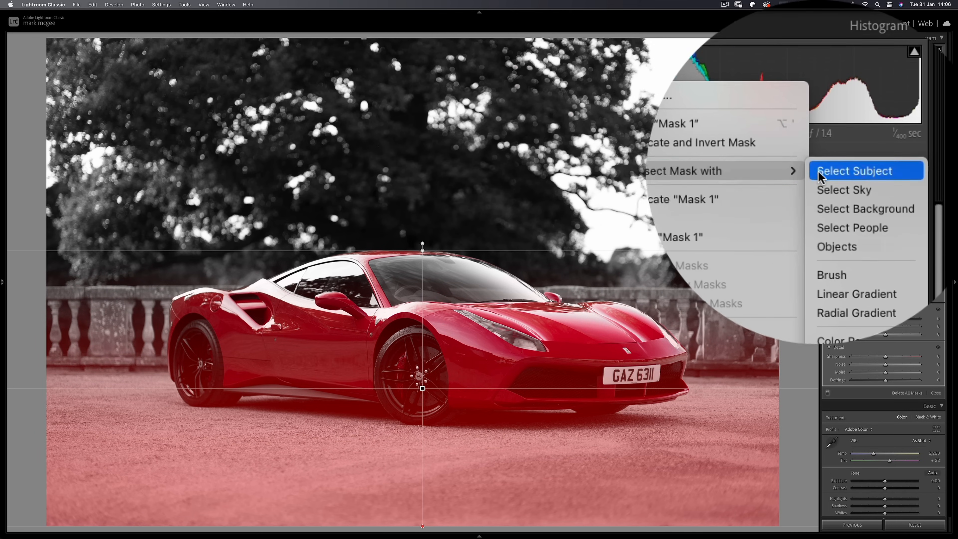
{"action": "left_click", "coordinate": [868, 169]}
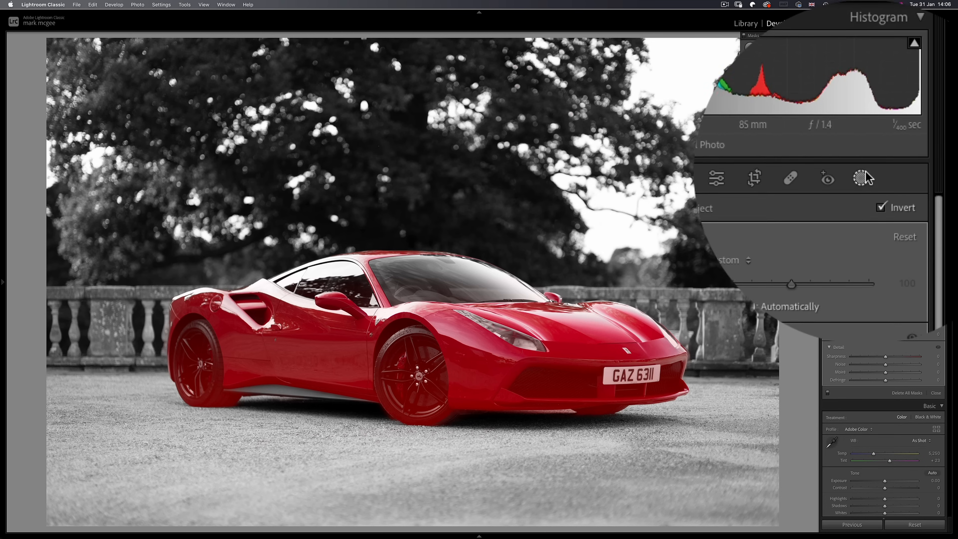
{"action": "left_click", "coordinate": [880, 175]}
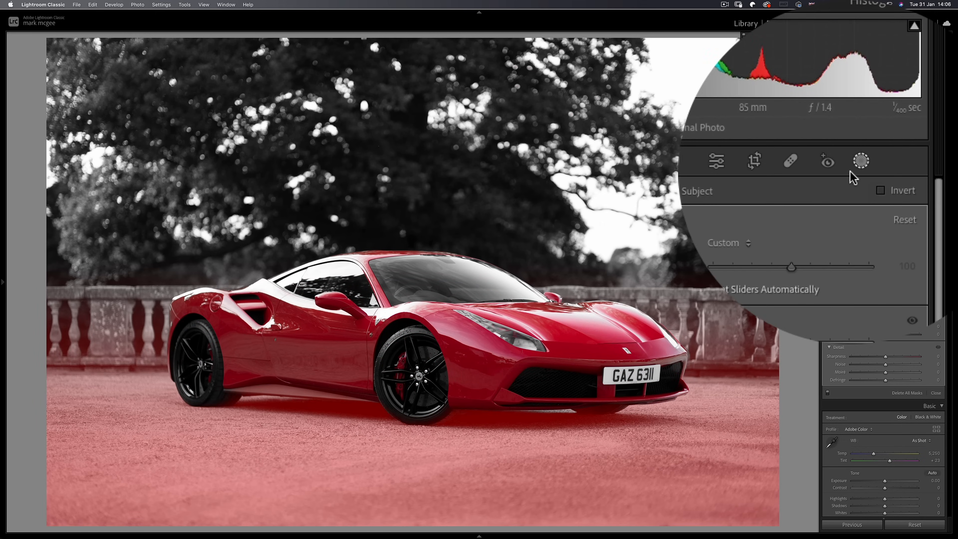
- Darken the ground mask with the Burn (Darken) effect, using Exposure −4.00 and Blacks −13
{"action": "left_click_drag", "start_coordinate": [789, 187], "coordinate": [787, 192]}
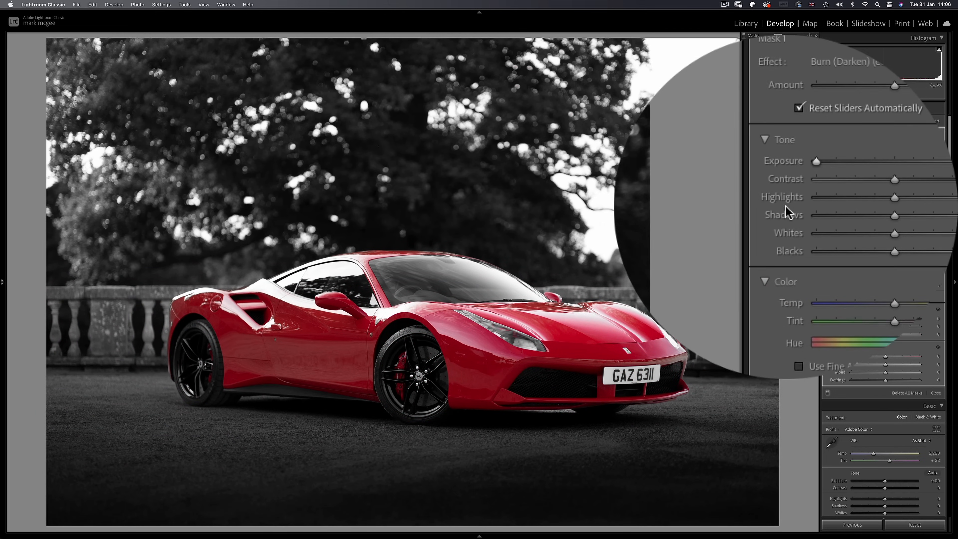
{"action": "left_click_drag", "start_coordinate": [789, 226], "coordinate": [784, 227]}
{"action": "left_click_drag", "start_coordinate": [882, 229], "coordinate": [881, 229]}
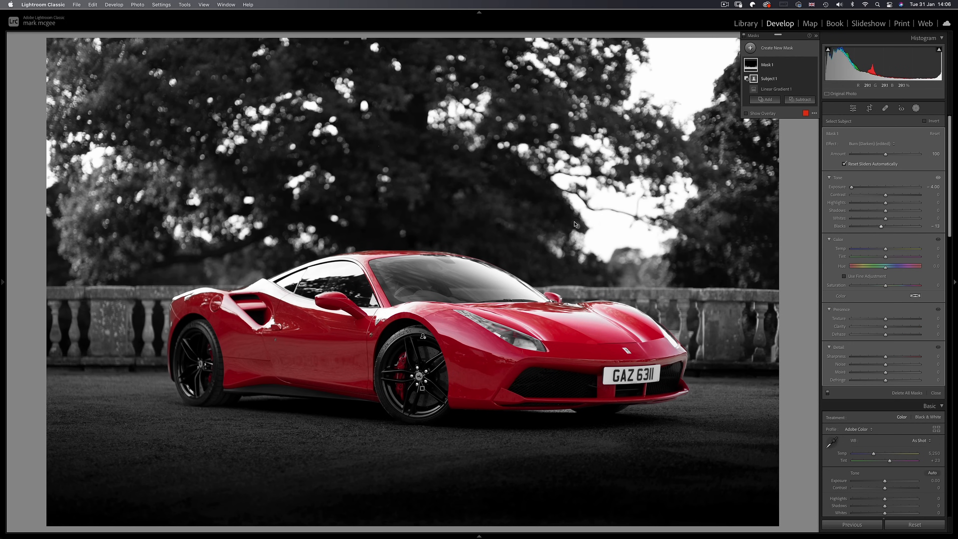
- Create a new linear gradient mask covering the trees and fading down to the top of the car's front wheel
{"action": "left_click", "coordinate": [787, 47]}
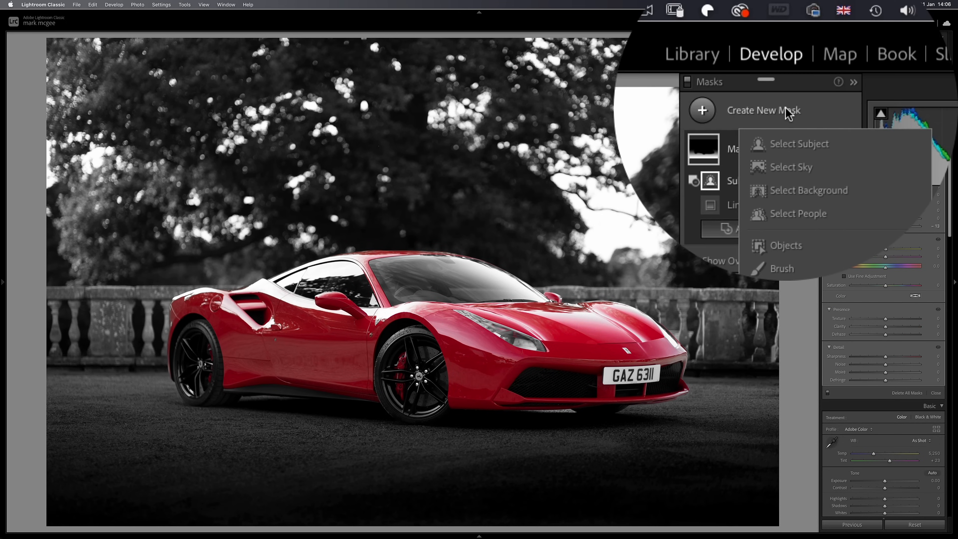
{"action": "left_click", "coordinate": [793, 127]}
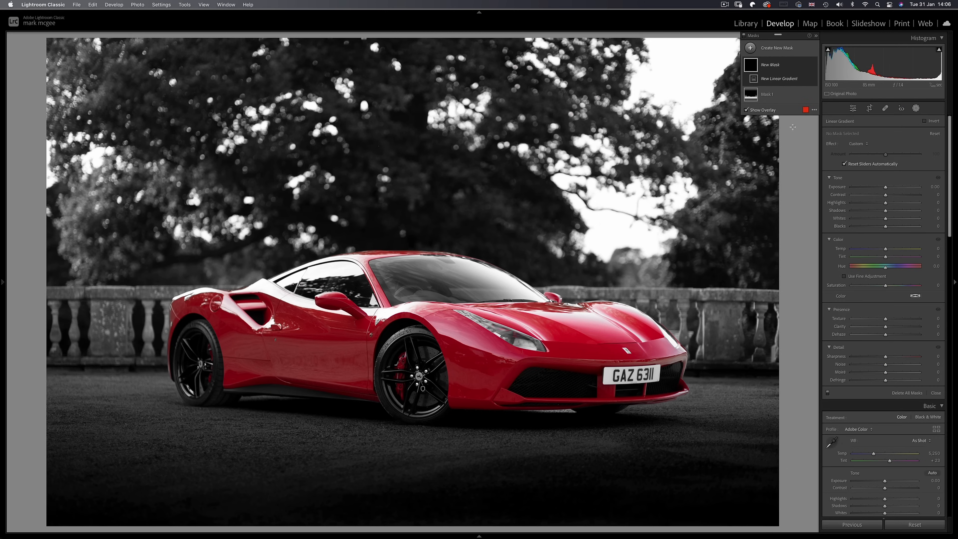
{"action": "left_click_drag", "start_coordinate": [411, 144], "coordinate": [411, 226]}
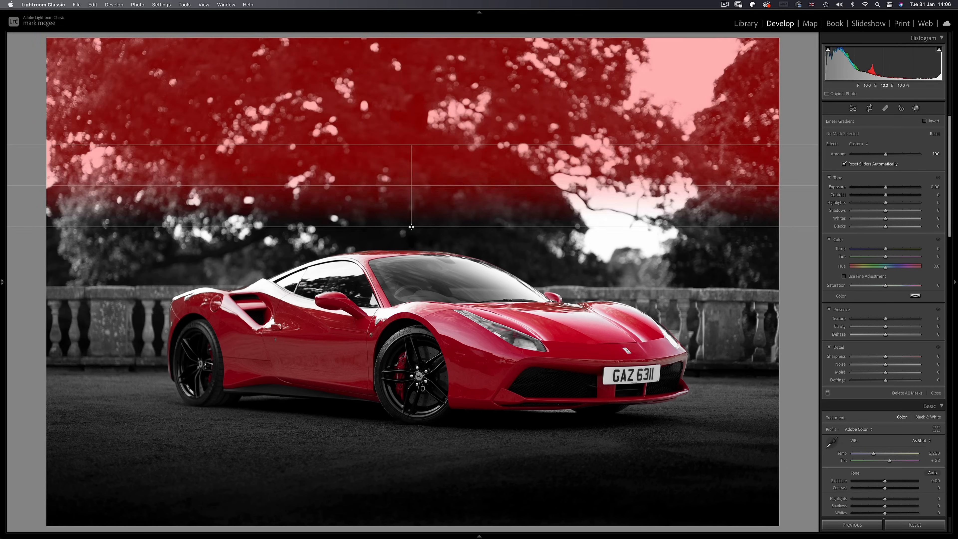
{"action": "left_click_drag", "start_coordinate": [412, 259], "coordinate": [407, 320]}
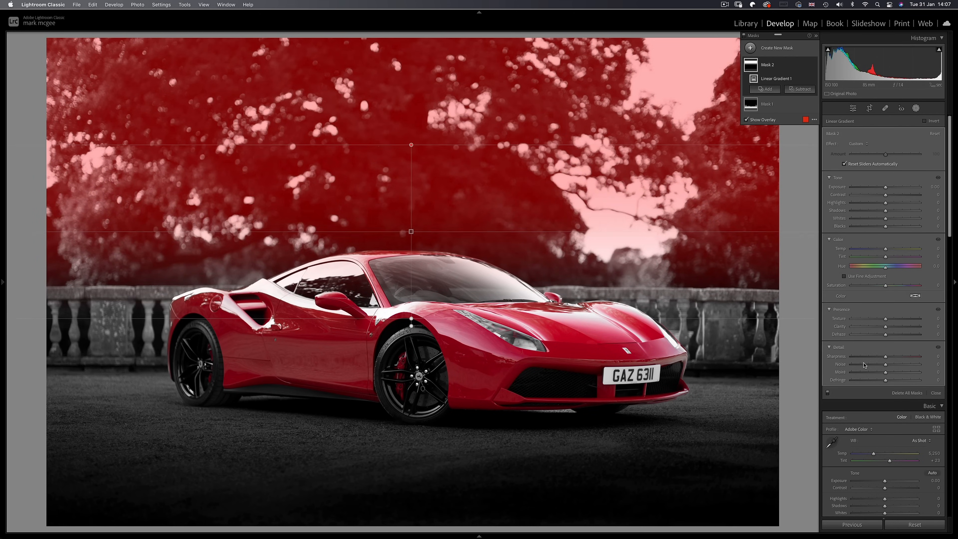
- Soften the tree background mask with Dehaze −50, Clarity −47 and Texture −50
{"action": "left_click_drag", "start_coordinate": [885, 334], "coordinate": [868, 334]}
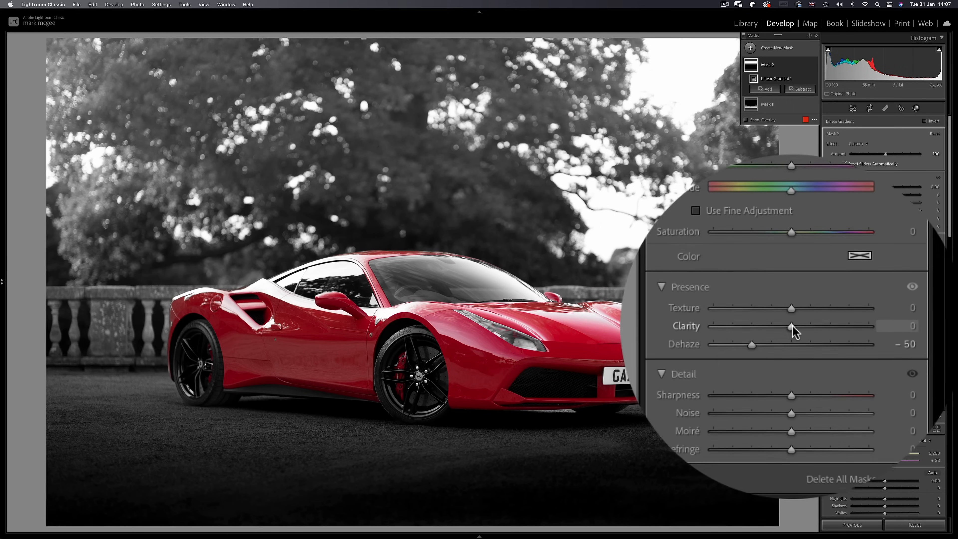
{"action": "left_click", "coordinate": [870, 327]}
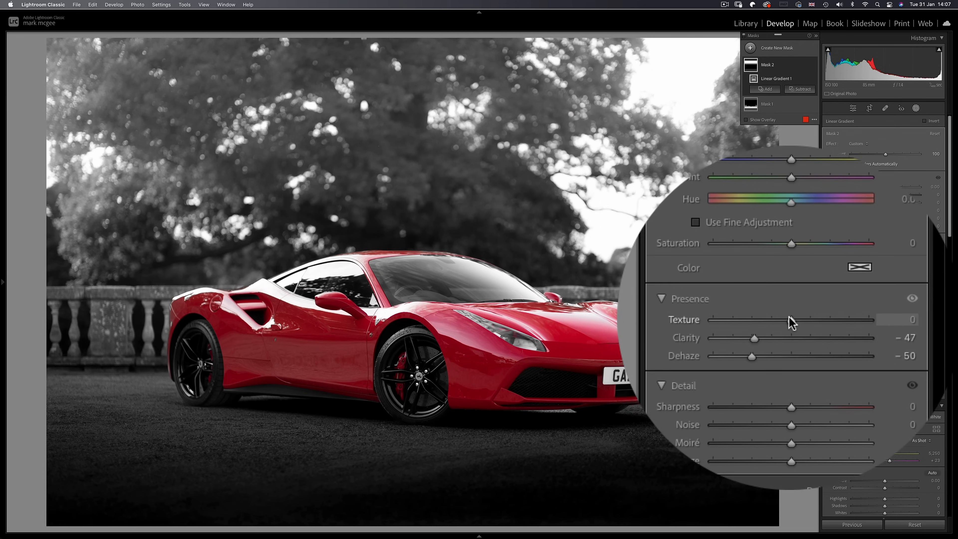
{"action": "left_click", "coordinate": [870, 319]}
{"action": "left_click_drag", "start_coordinate": [870, 326], "coordinate": [869, 326]}
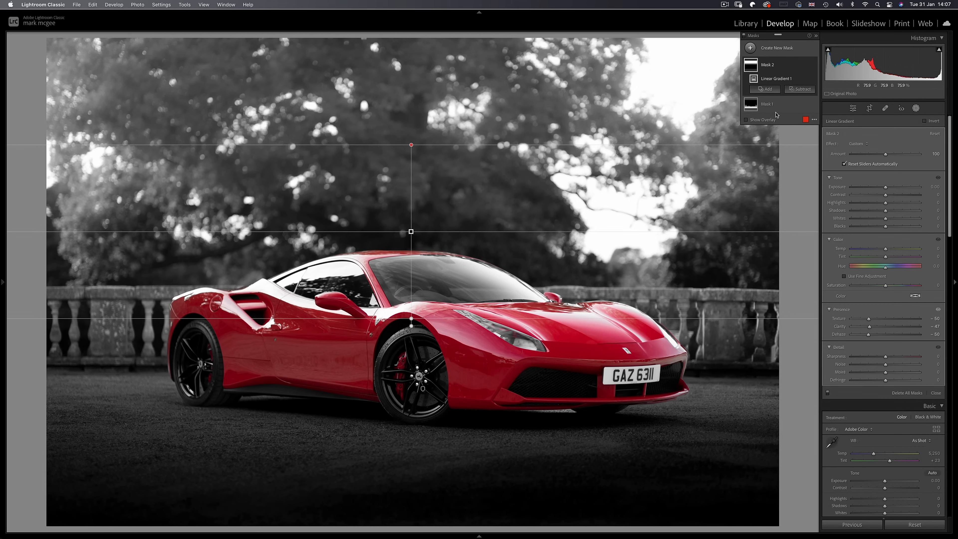
- Add a radial gradient mask centred on the photo's top edge over the treetops and raise its Exposure strongly
{"action": "left_click", "coordinate": [750, 48]}
{"action": "left_click", "coordinate": [771, 130]}
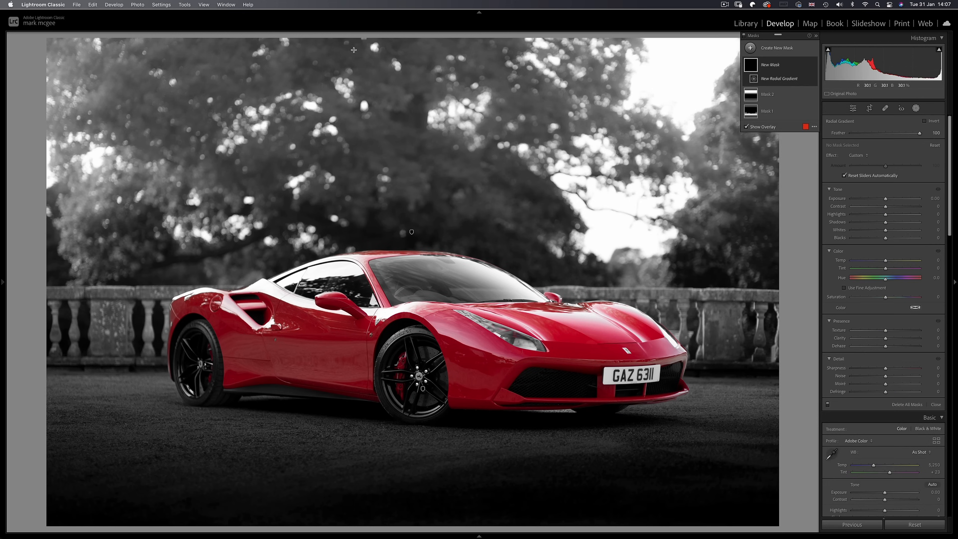
{"action": "left_click_drag", "start_coordinate": [353, 49], "coordinate": [558, 226]}
{"action": "left_click_drag", "start_coordinate": [885, 199], "coordinate": [901, 200]}
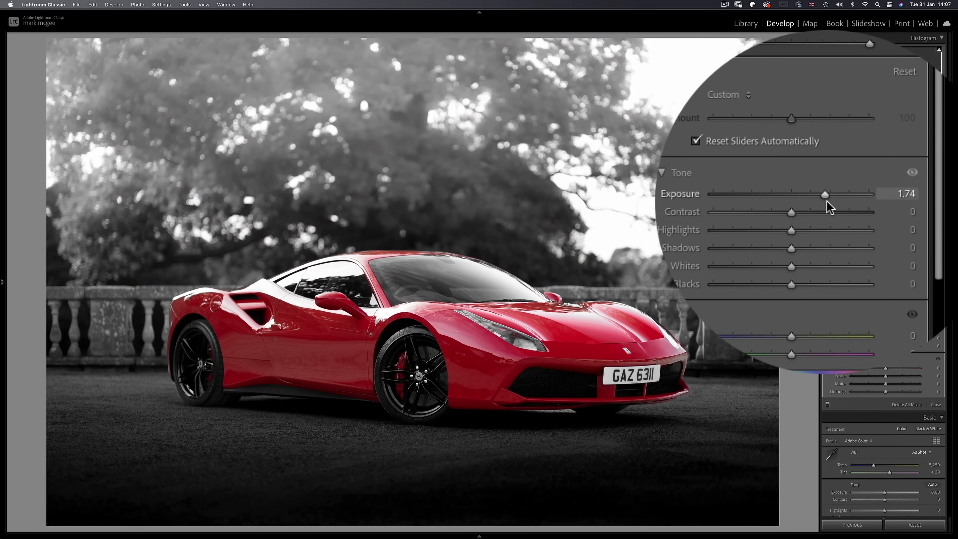
{"action": "left_click_drag", "start_coordinate": [830, 207], "coordinate": [852, 208]}
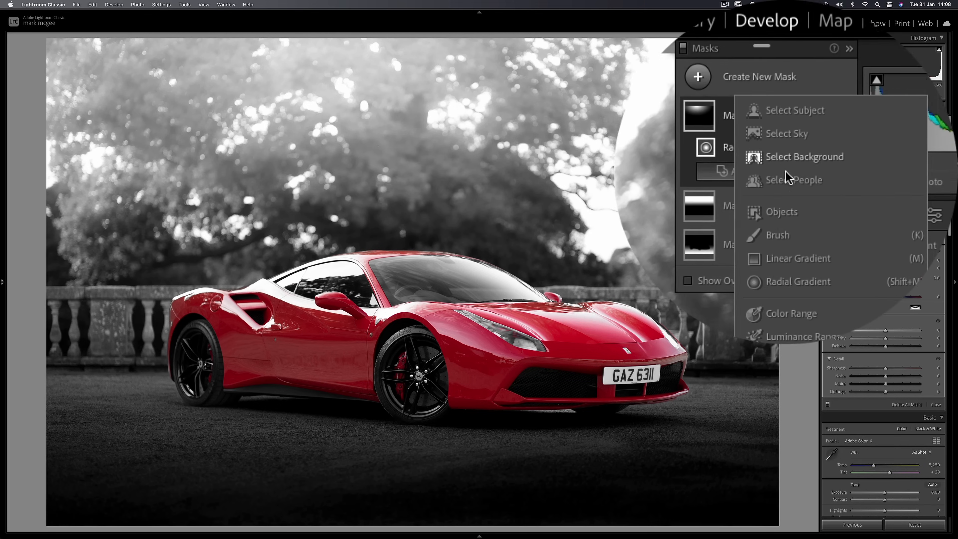
- Create a Select Subject mask for the car, then lower its Blacks, set Highlights to −20 and Dehaze to 25
{"action": "left_click", "coordinate": [786, 63]}
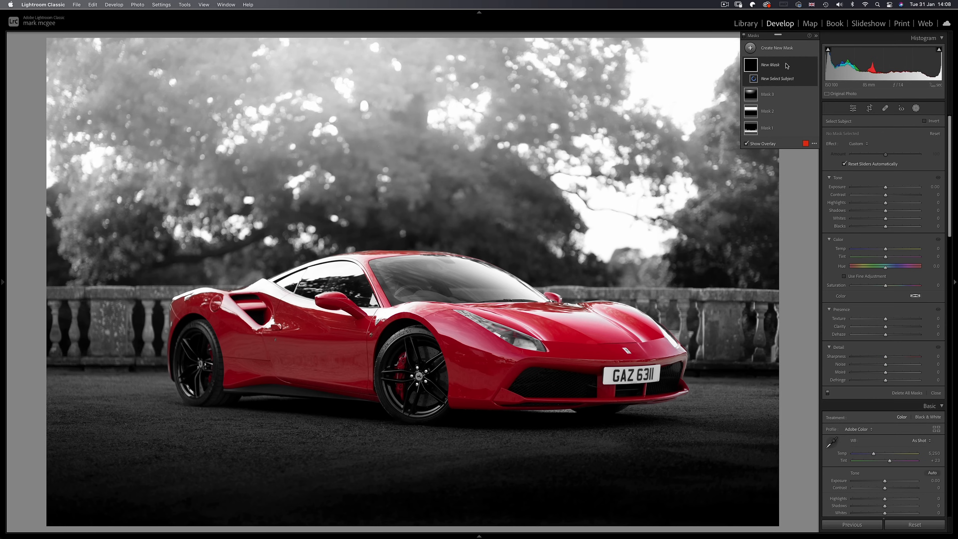
{"action": "left_click_drag", "start_coordinate": [885, 226], "coordinate": [878, 226]}
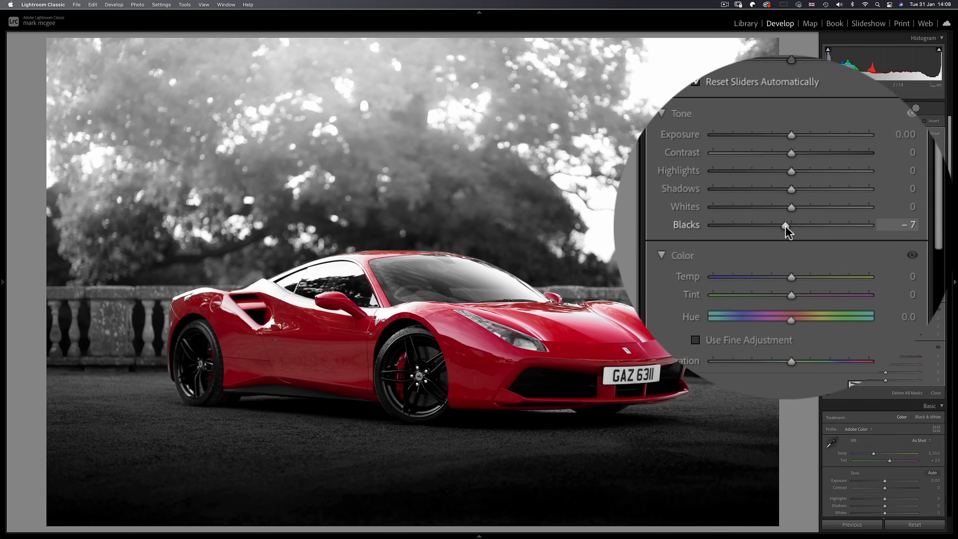
{"action": "left_click_drag", "start_coordinate": [807, 198], "coordinate": [791, 199]}
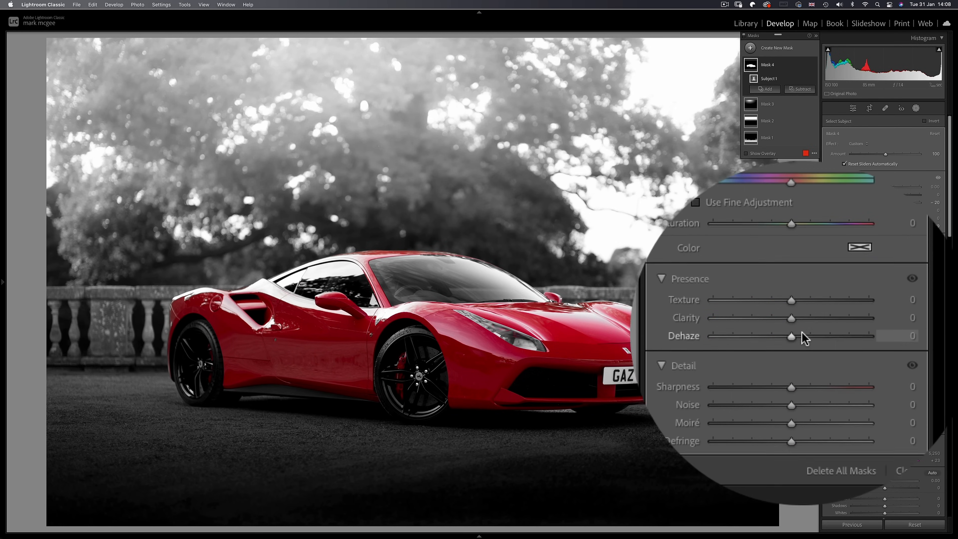
{"action": "left_click_drag", "start_coordinate": [803, 334], "coordinate": [812, 333]}
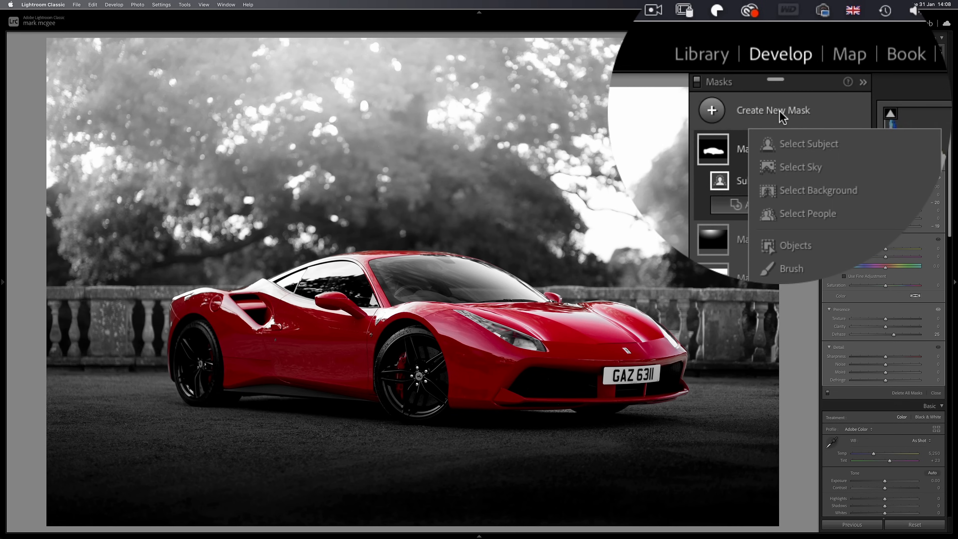
- Add a radial gradient mask at the photo's left edge behind the car, intersect it with the inverted subject selection and lower its Dehaze strongly
{"action": "left_click", "coordinate": [780, 134]}
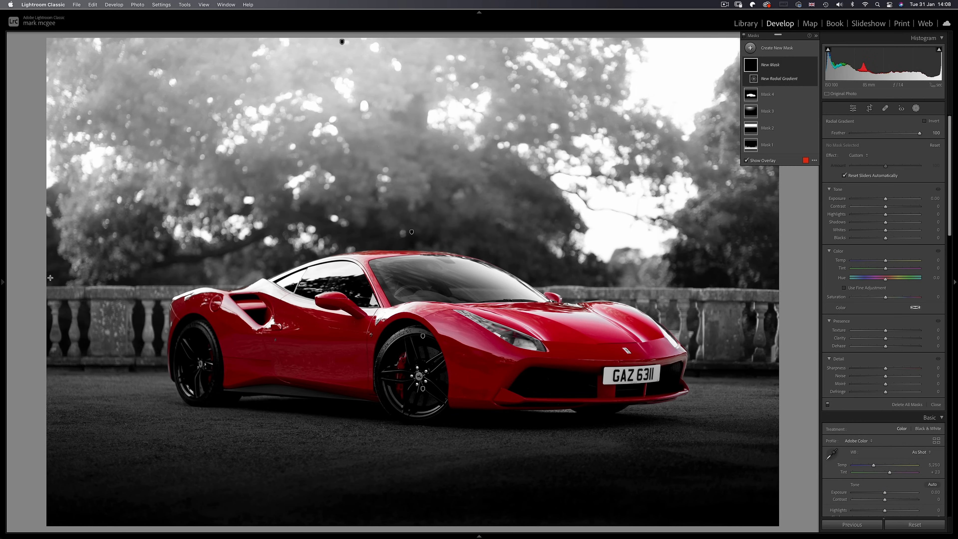
{"action": "left_click_drag", "start_coordinate": [50, 278], "coordinate": [288, 422]}
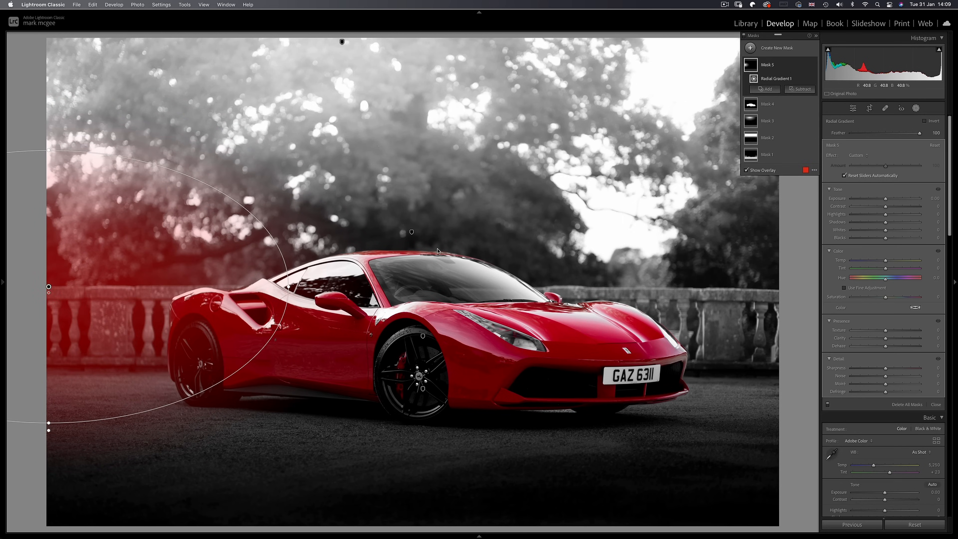
{"action": "left_click", "coordinate": [780, 149]}
{"action": "mouse_move", "coordinate": [787, 175]}
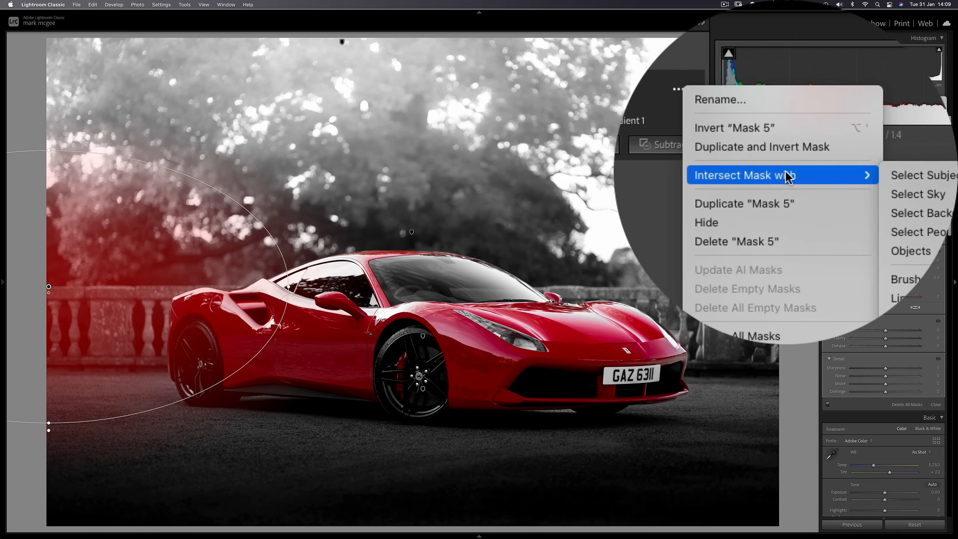
{"action": "left_click", "coordinate": [856, 164]}
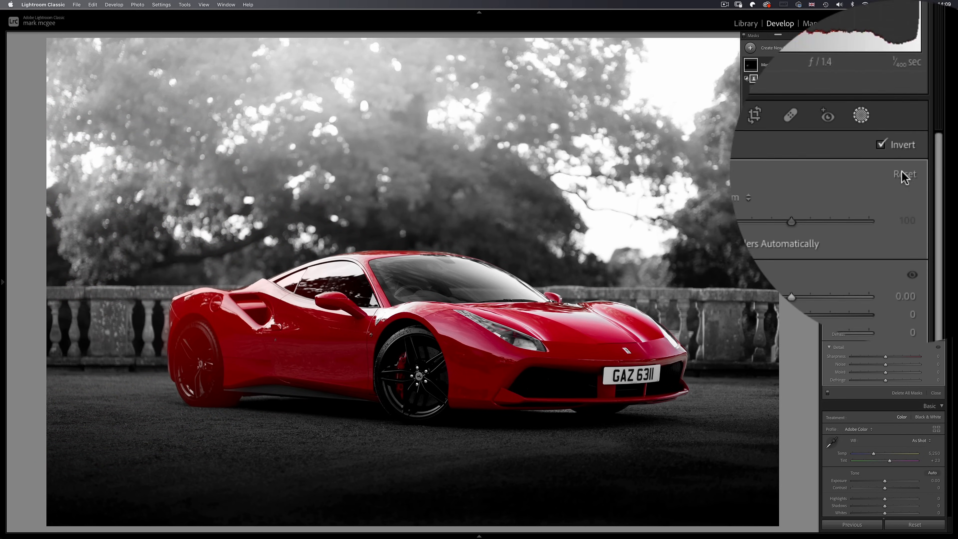
{"action": "left_click", "coordinate": [884, 173]}
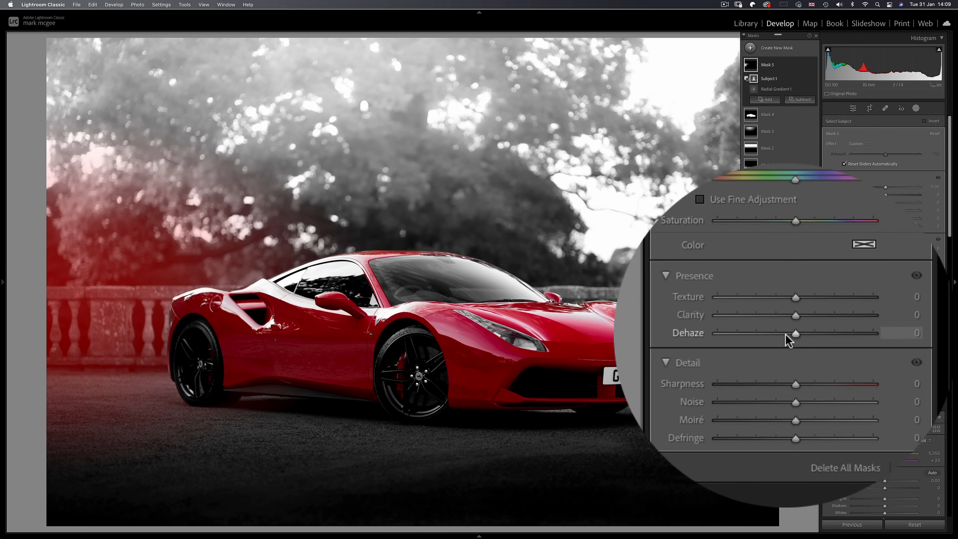
{"action": "left_click_drag", "start_coordinate": [794, 333], "coordinate": [721, 334]}
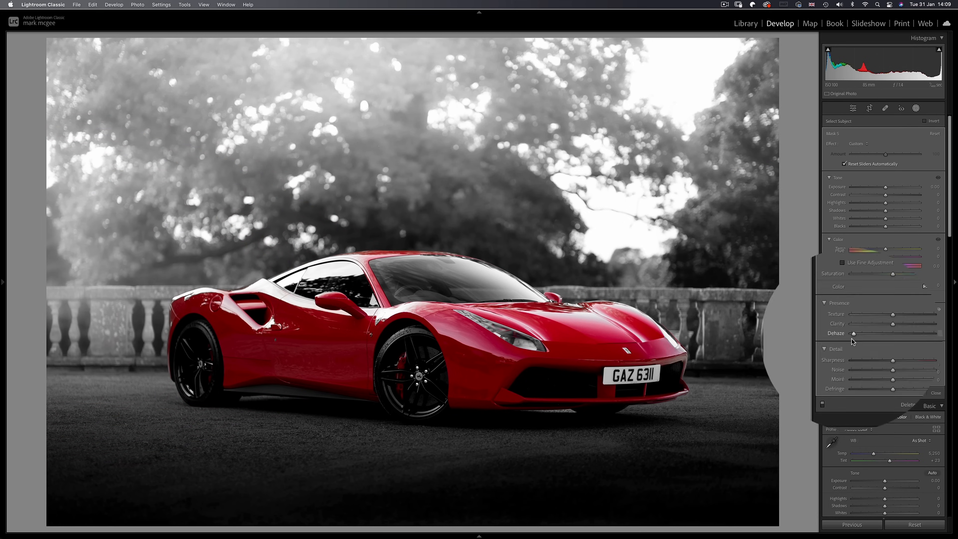
{"action": "key", "text": "shift+w"}
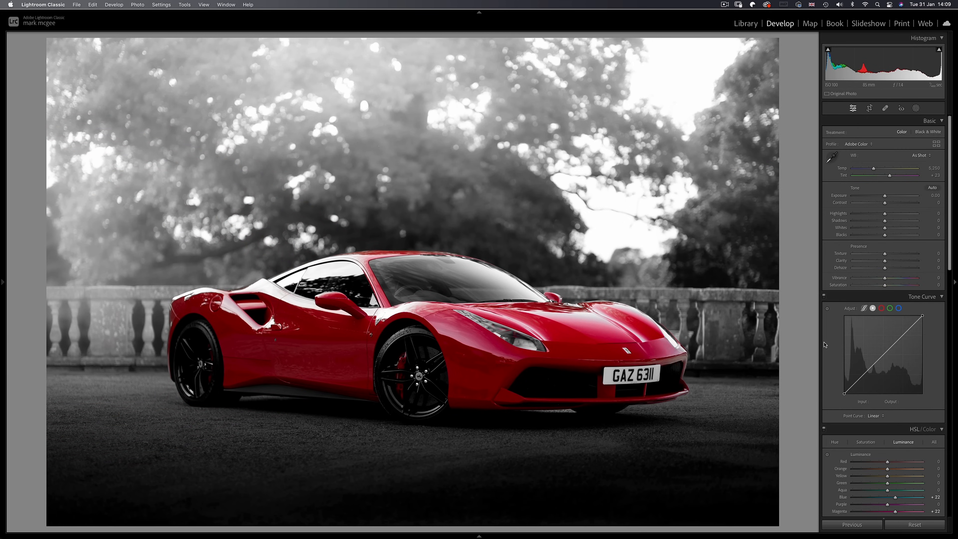
- Colour grade the car photo's shadows with Hue 183, Saturation 15 and Luminance −35
{"action": "scroll", "coordinate": [877, 378], "scroll_direction": "down", "scroll_amount": 10}
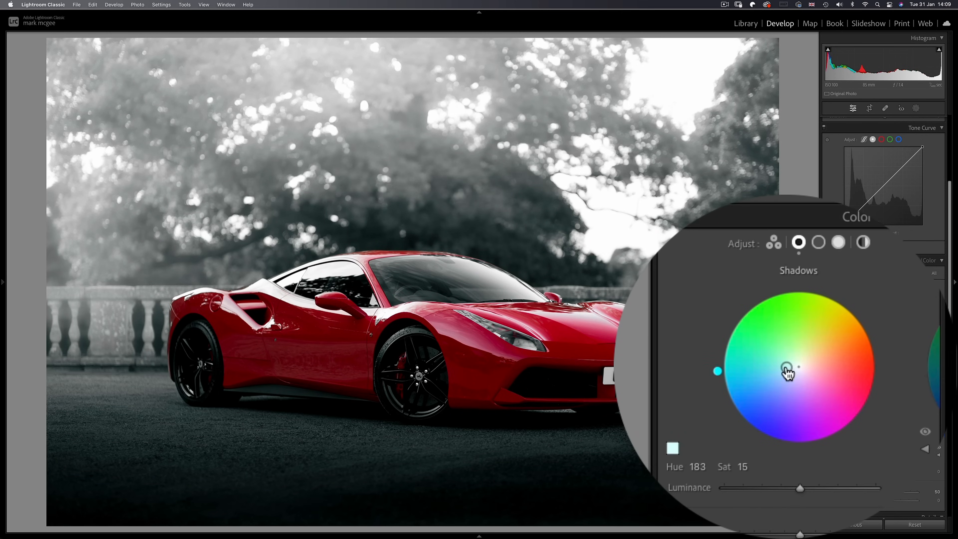
{"action": "left_click_drag", "start_coordinate": [799, 488], "coordinate": [787, 488]}
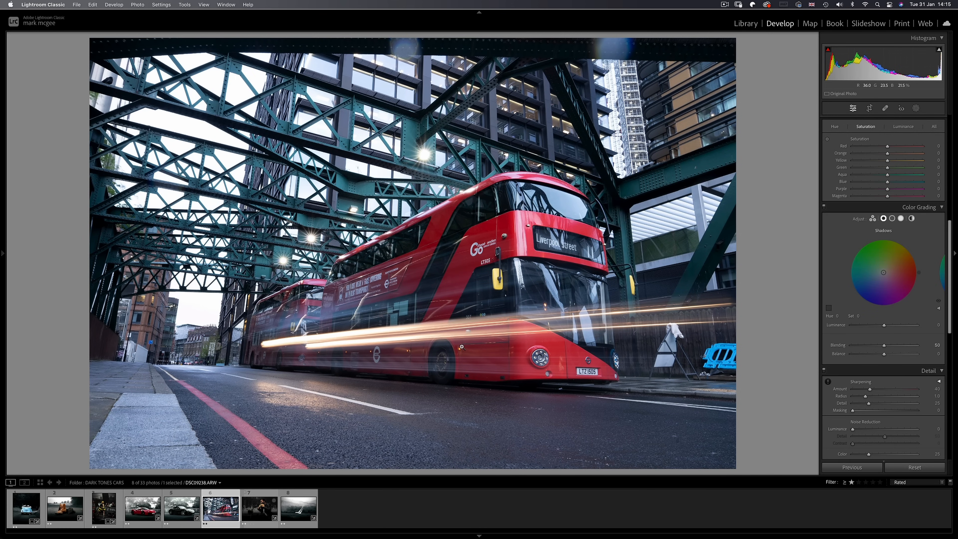
- Synchronise all the red car photo's settings, including Masks 1 to 5, onto the red London bus photo
{"action": "left_click", "coordinate": [143, 513]}
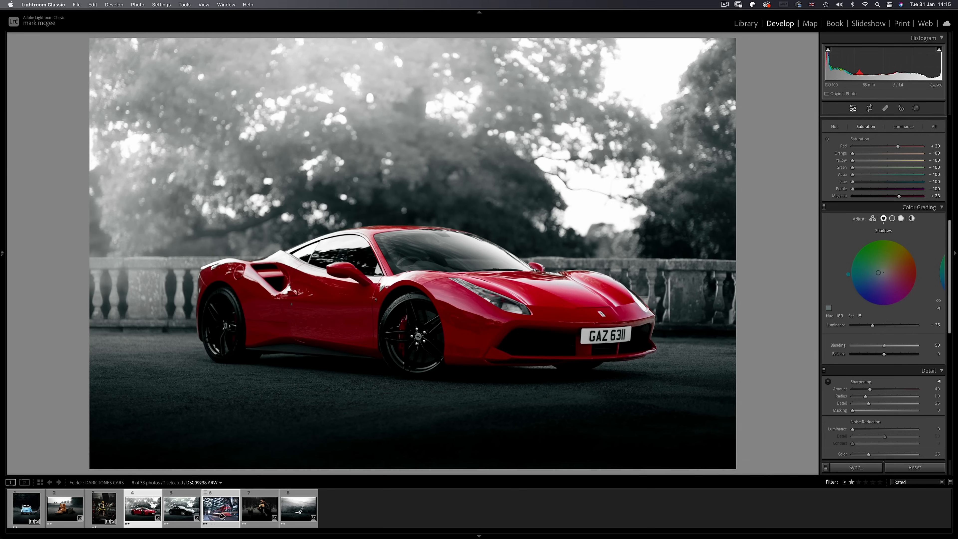
{"action": "left_click", "coordinate": [848, 467]}
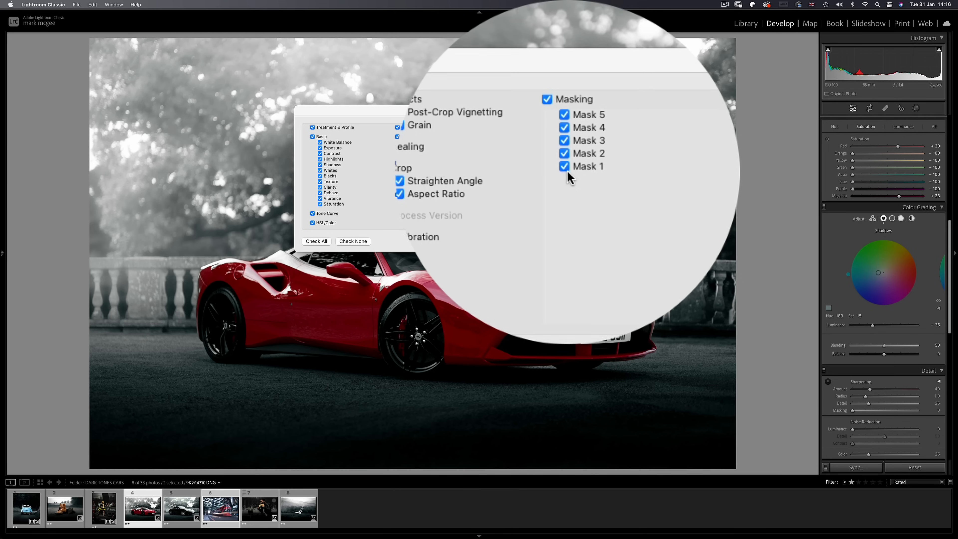
{"action": "left_click", "coordinate": [637, 239]}
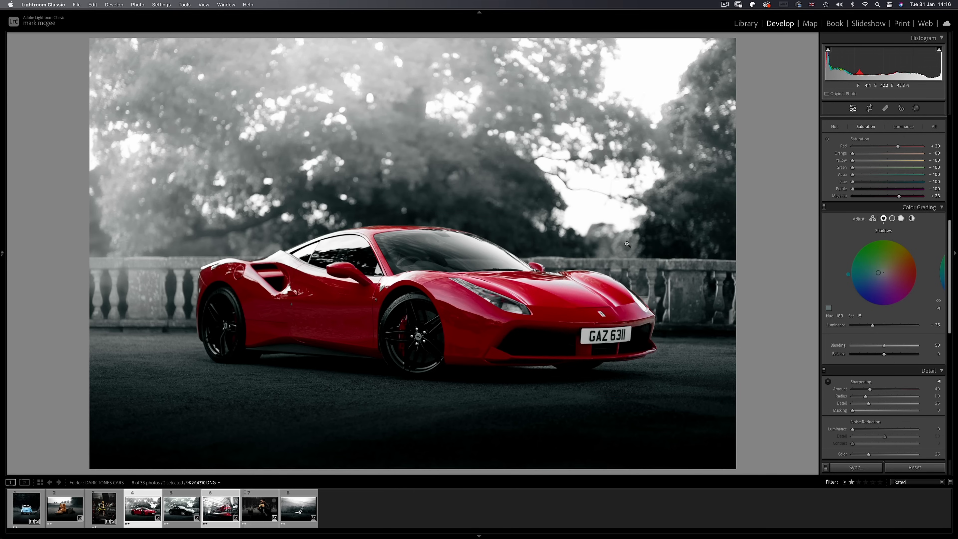
- Reset the bus photo's Color Grading shadow luminance and set its HSL Red luminance to −14
{"action": "left_click", "coordinate": [223, 509]}
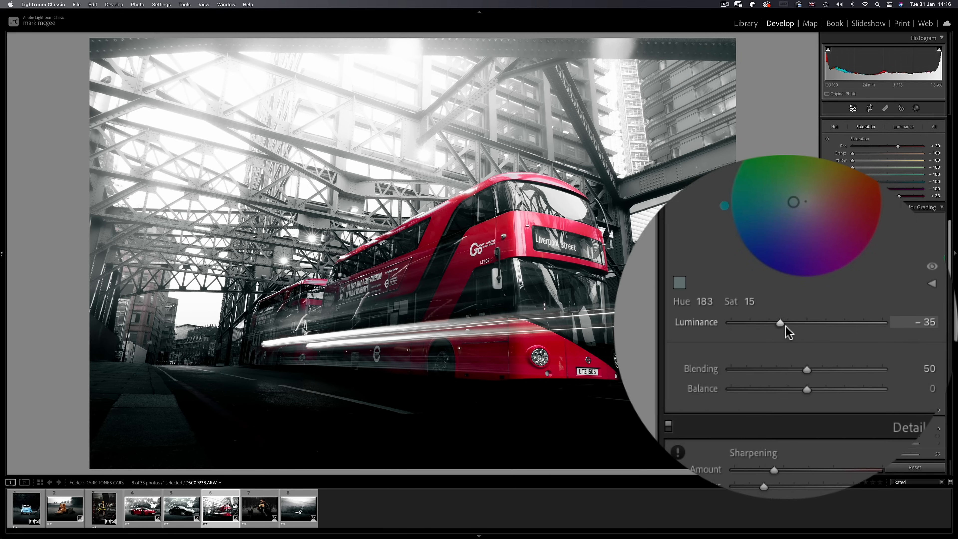
{"action": "double_click", "coordinate": [786, 325]}
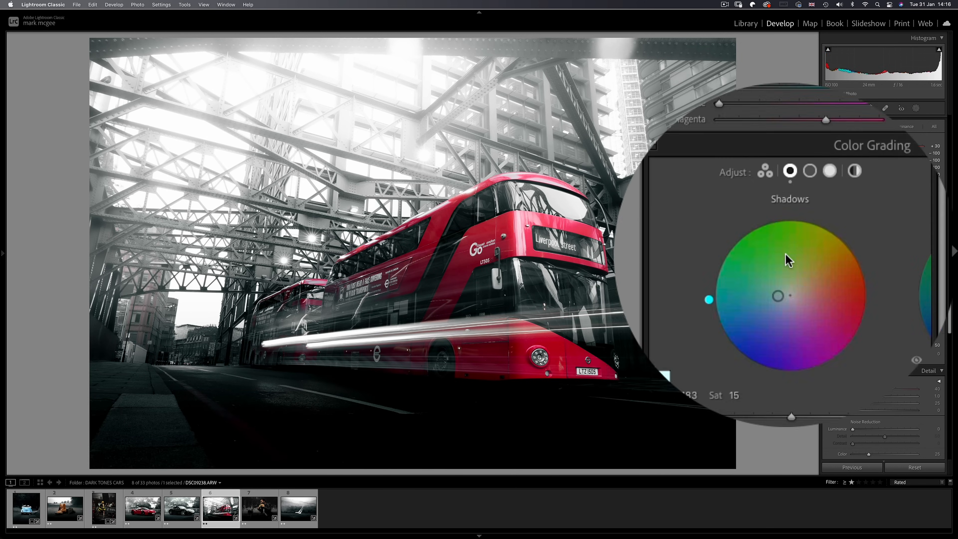
{"action": "scroll", "coordinate": [824, 171], "scroll_direction": "up", "scroll_amount": 3}
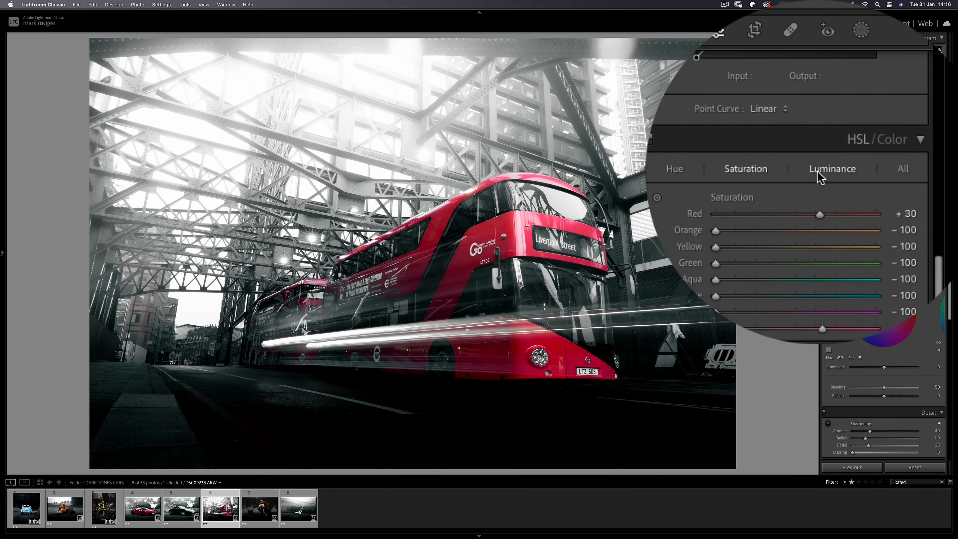
{"action": "left_click", "coordinate": [829, 218]}
{"action": "left_click_drag", "start_coordinate": [796, 189], "coordinate": [785, 187]}
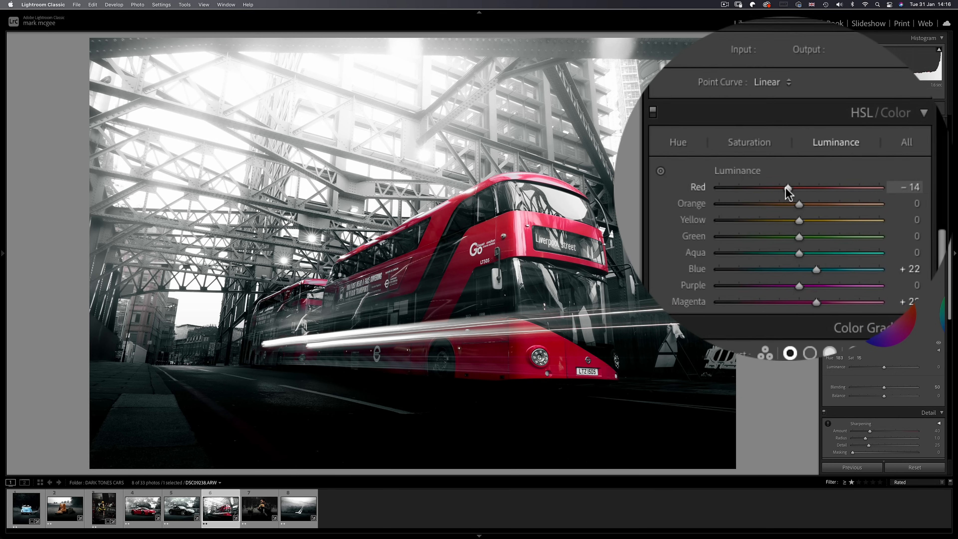
- Set the bus photo's Red saturation to +64 and raise its Orange saturation
{"action": "left_click", "coordinate": [788, 177]}
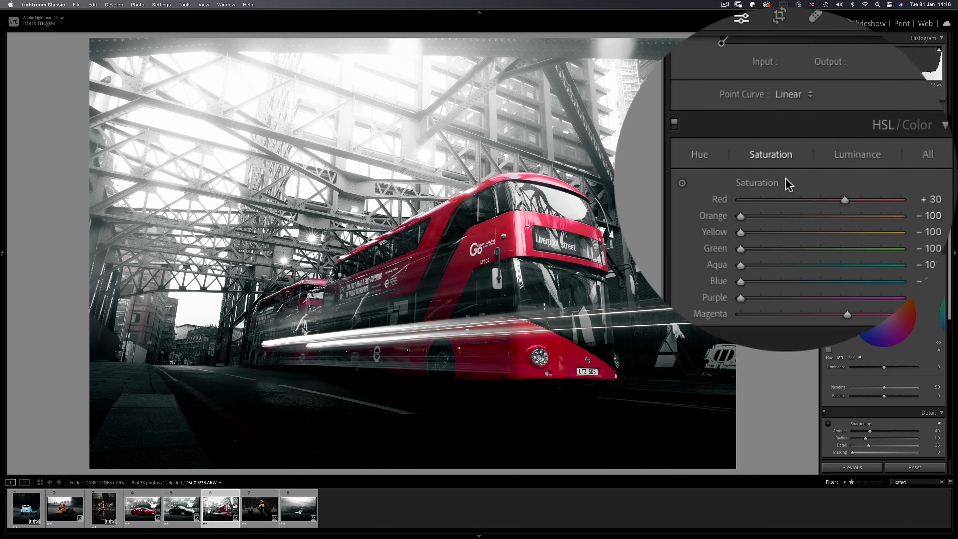
{"action": "left_click_drag", "start_coordinate": [825, 188], "coordinate": [845, 187]}
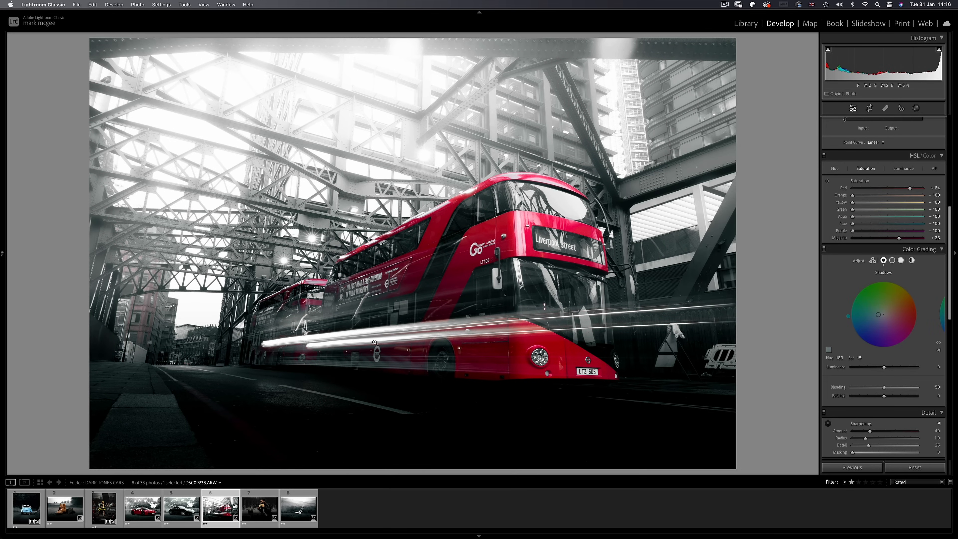
{"action": "left_click_drag", "start_coordinate": [853, 196], "coordinate": [888, 199]}
{"action": "left_click_drag", "start_coordinate": [796, 198], "coordinate": [816, 199]}
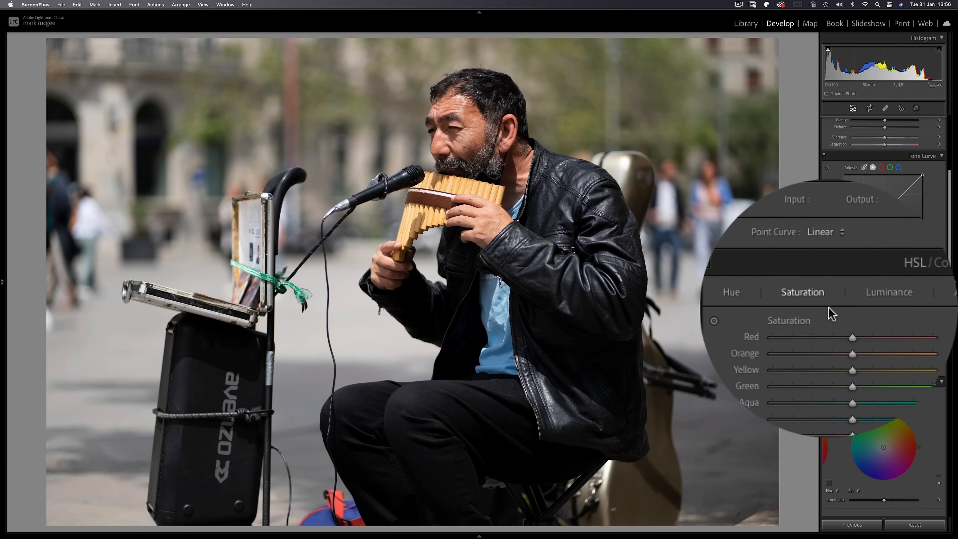
- Desaturate the pan pipe busker photo by setting all eight HSL colour saturations to −100
{"action": "left_click", "coordinate": [829, 322]}
{"action": "left_click", "coordinate": [829, 338]}
{"action": "left_click", "coordinate": [829, 354]}
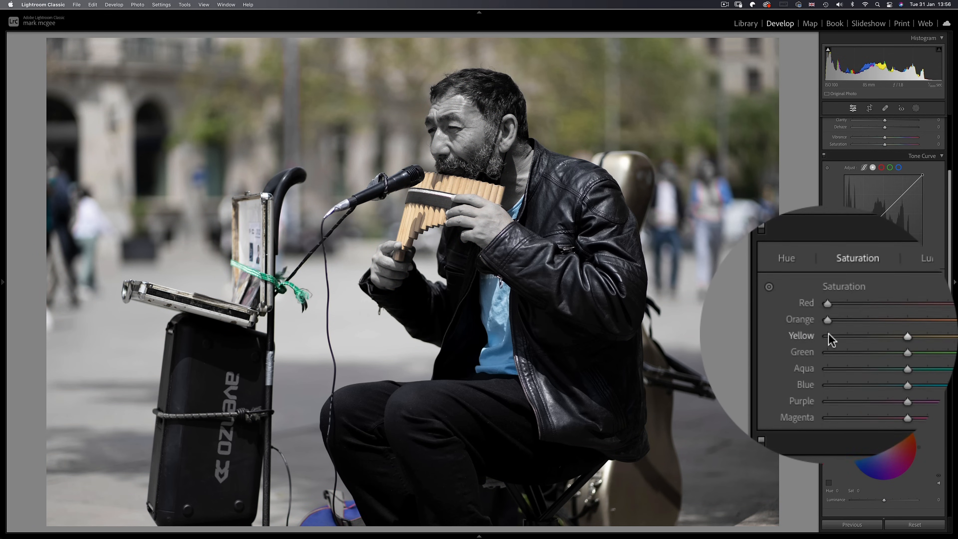
{"action": "left_click", "coordinate": [829, 371]}
{"action": "left_click", "coordinate": [828, 350]}
{"action": "left_click", "coordinate": [828, 366]}
{"action": "left_click", "coordinate": [828, 381]}
{"action": "left_click", "coordinate": [828, 398]}
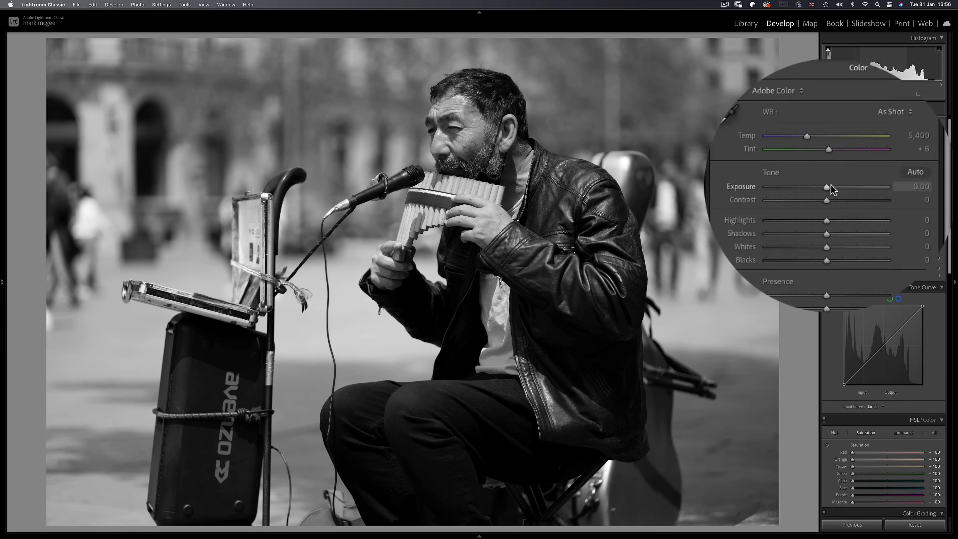
- Set the busker photo's Exposure to −1.20, Highlights −39, Shadows −49, Whites +40, Texture +21 and Clarity +21
{"action": "left_click_drag", "start_coordinate": [885, 186], "coordinate": [876, 186]}
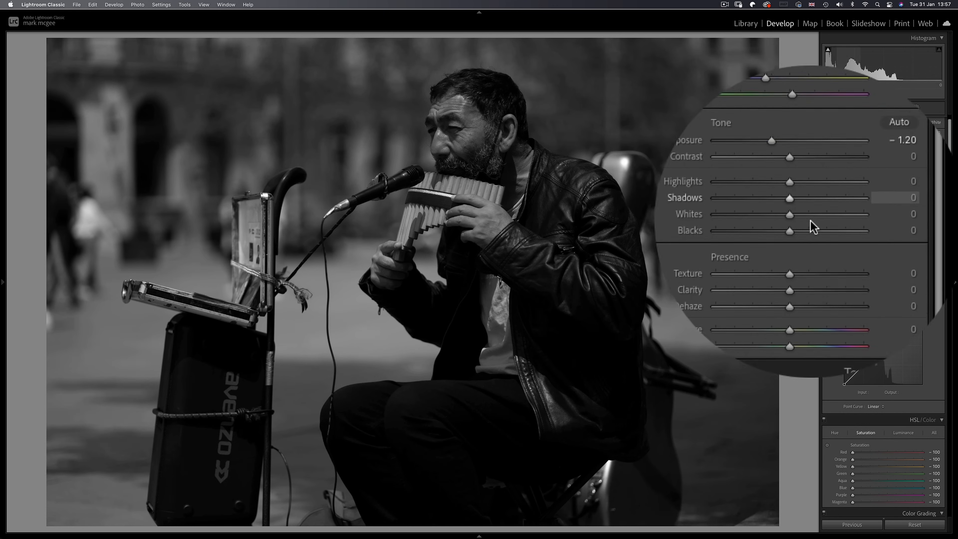
{"action": "mouse_move", "coordinate": [802, 221]}
{"action": "left_mouse_down"}
{"action": "mouse_move", "coordinate": [817, 225]}
{"action": "mouse_move", "coordinate": [801, 208]}
{"action": "left_mouse_up"}
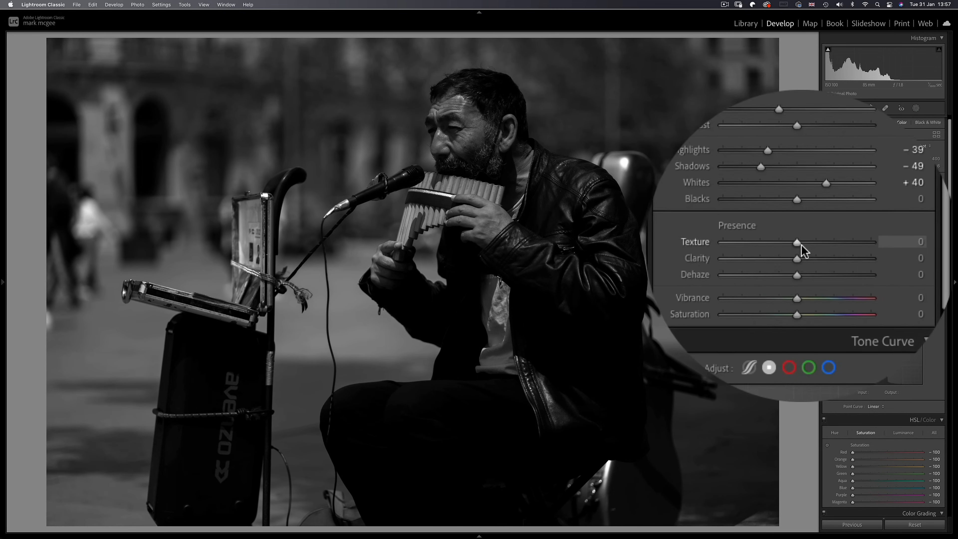
{"action": "left_click_drag", "start_coordinate": [805, 258], "coordinate": [806, 244]}
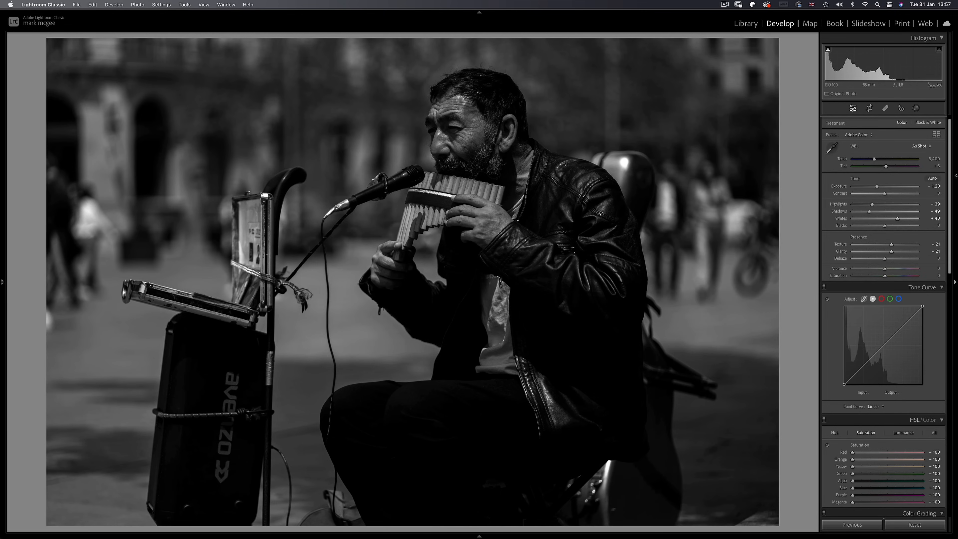
- Create a person mask of the busker and brush the pan pipes into it
{"action": "left_click", "coordinate": [916, 108]}
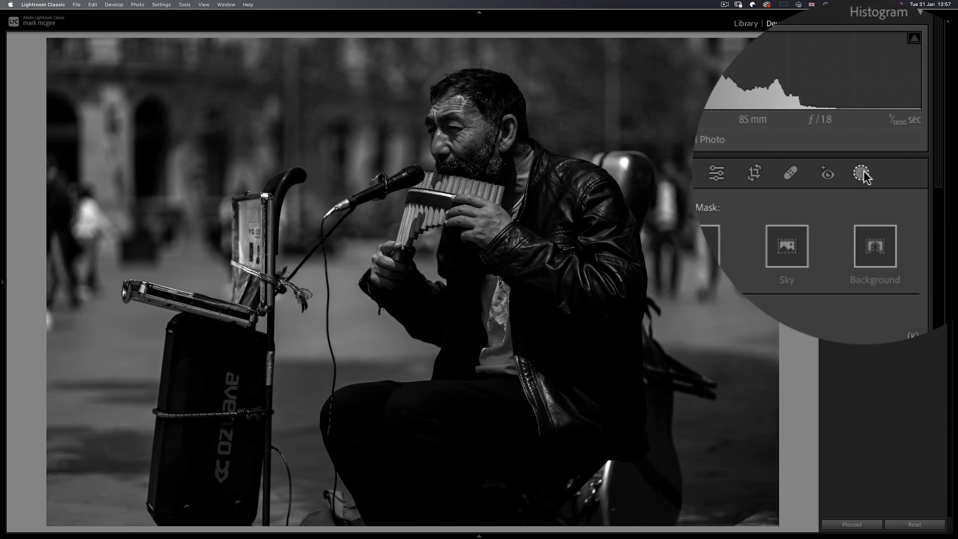
{"action": "left_click", "coordinate": [788, 246]}
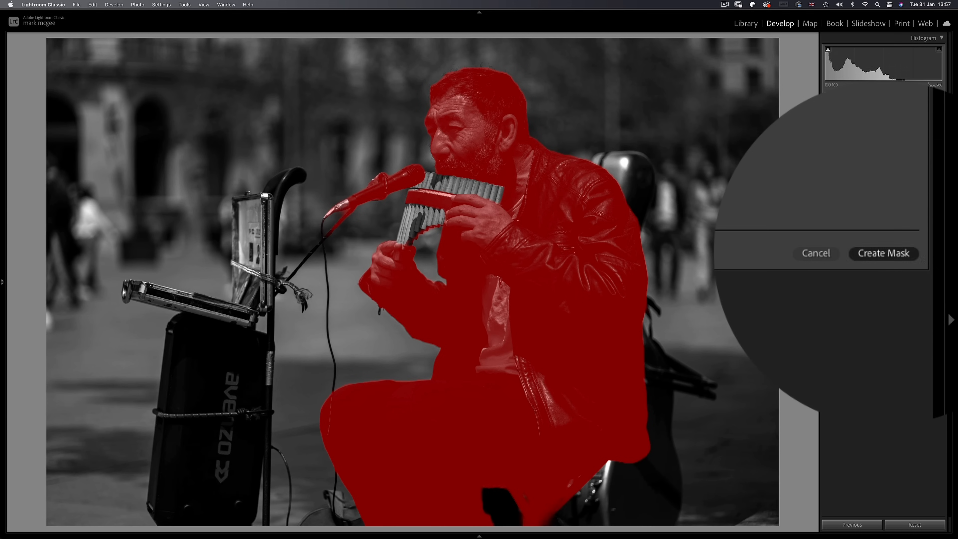
{"action": "left_click", "coordinate": [926, 255]}
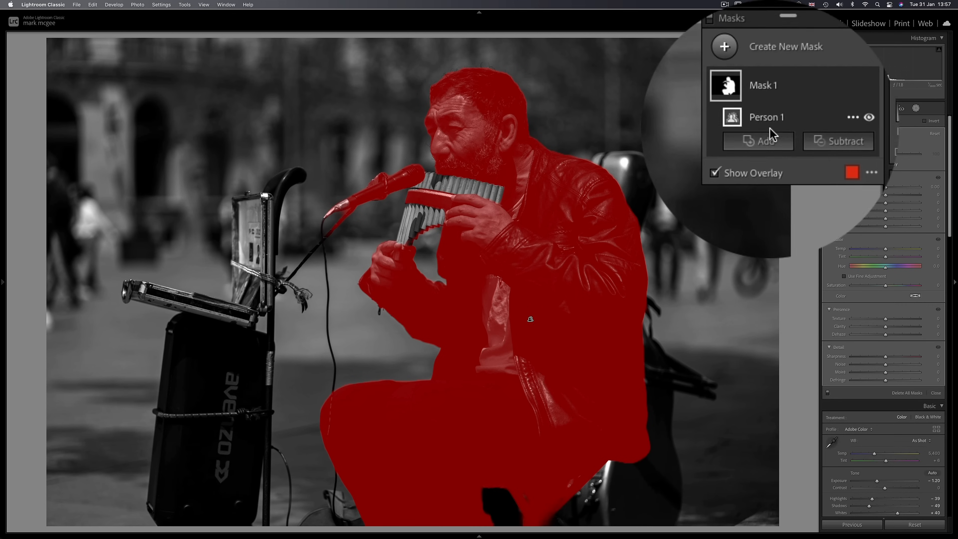
{"action": "left_click", "coordinate": [765, 89]}
{"action": "left_click", "coordinate": [771, 164]}
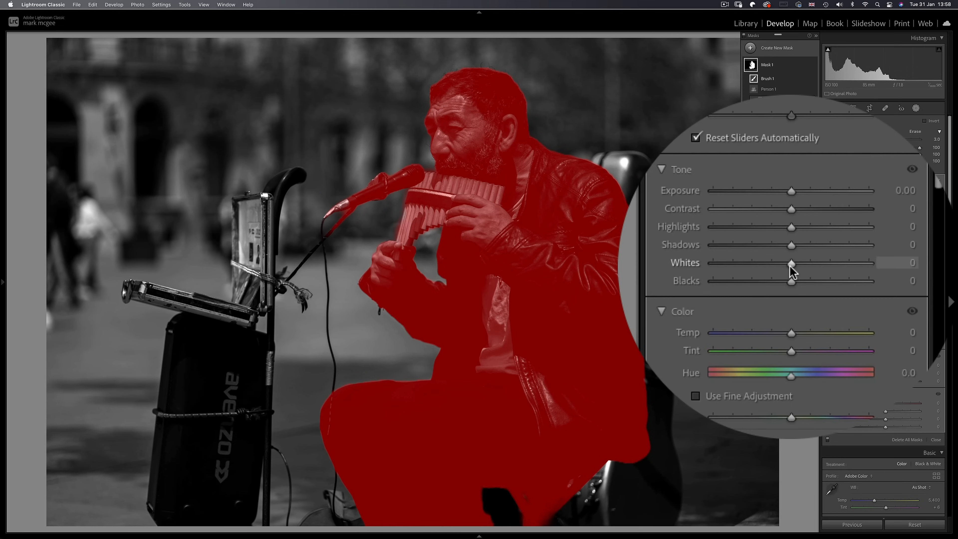
- Brighten the busker mask by setting its Whites to 100 and finish masking
{"action": "left_click_drag", "start_coordinate": [885, 265], "coordinate": [909, 265]}
{"action": "left_click_drag", "start_coordinate": [845, 265], "coordinate": [868, 265]}
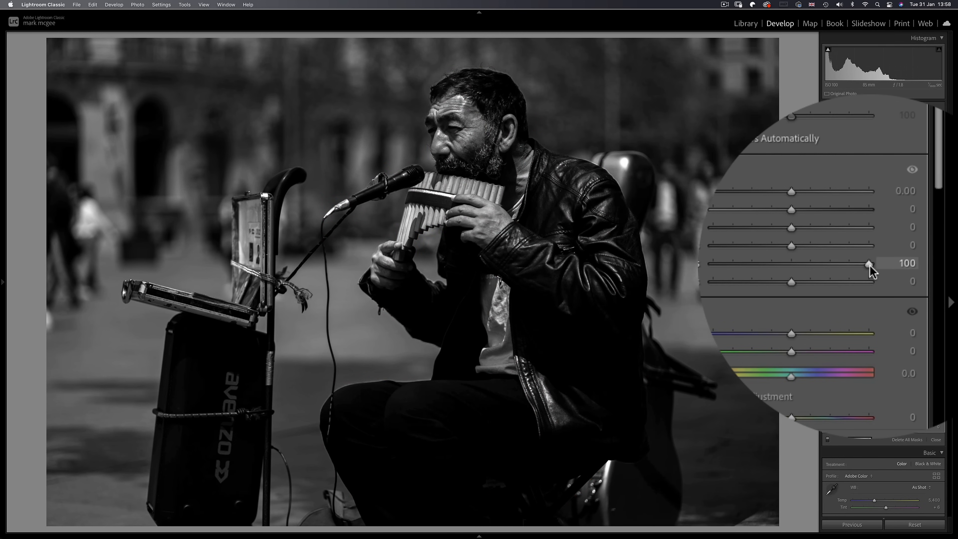
{"action": "left_click_drag", "start_coordinate": [791, 274], "coordinate": [847, 260]}
{"action": "key", "text": "shift+w"}
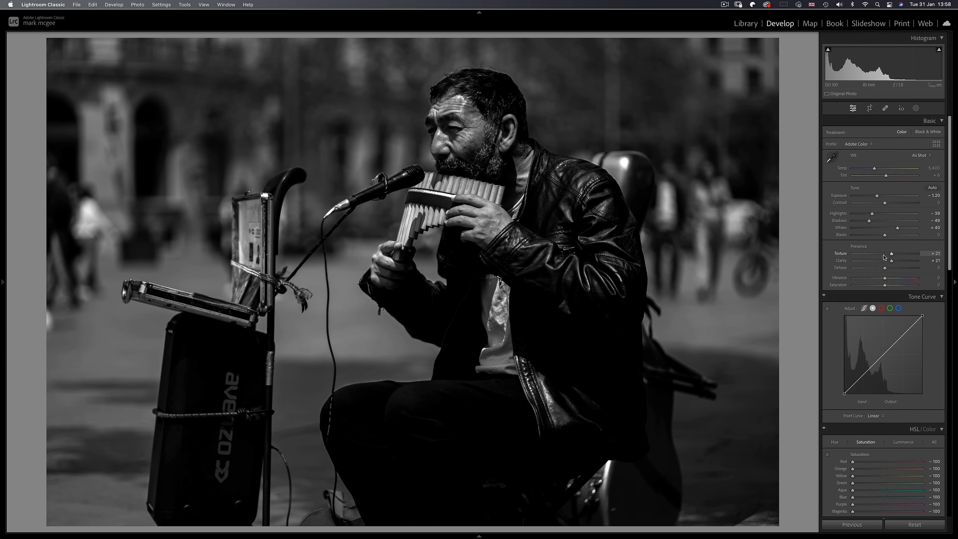
- Set the HSL saturation of Orange to +22 and of Aqua and Blue to −80, and compare the before and after views
{"action": "scroll", "coordinate": [860, 268], "scroll_direction": "down", "scroll_amount": 5}
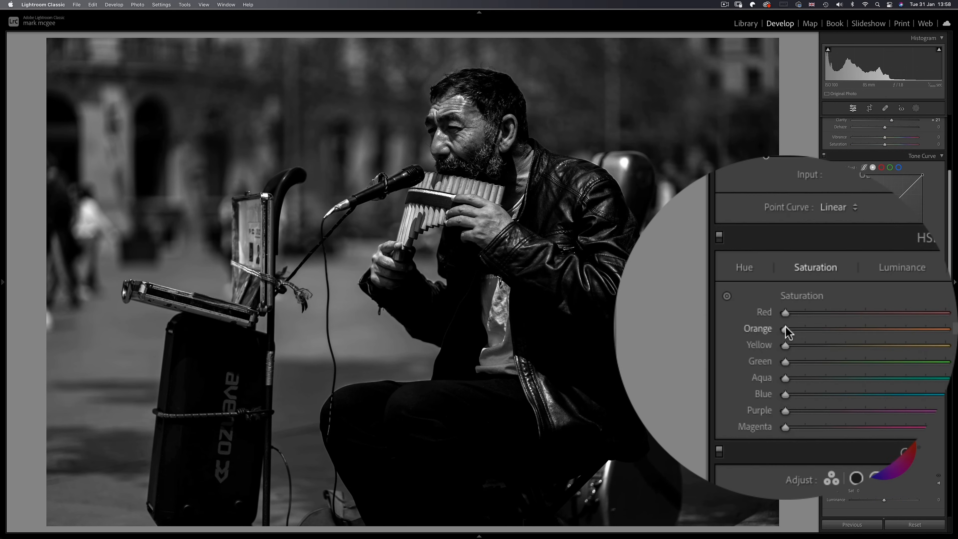
{"action": "left_click_drag", "start_coordinate": [852, 327], "coordinate": [893, 327]}
{"action": "left_click_drag", "start_coordinate": [805, 331], "coordinate": [813, 331]}
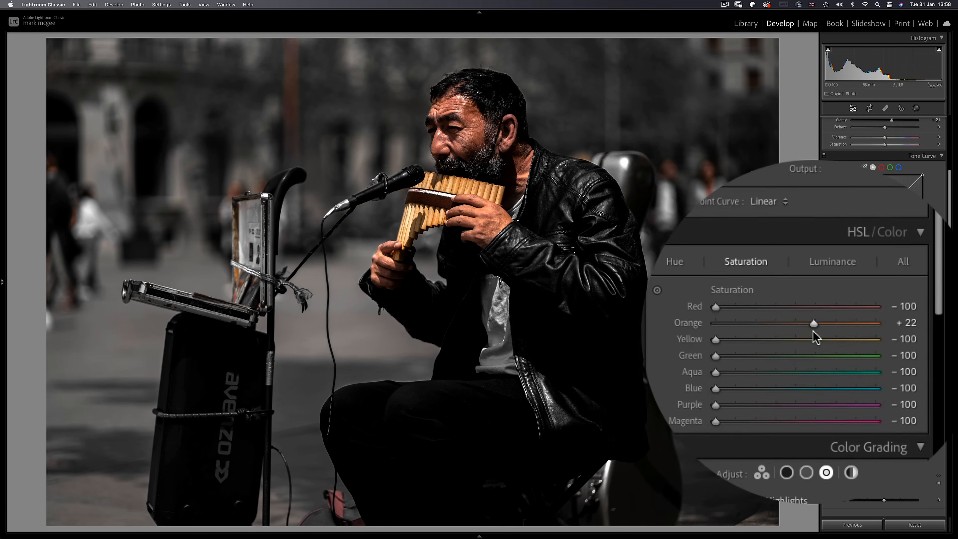
{"action": "left_click_drag", "start_coordinate": [715, 373], "coordinate": [799, 361]}
{"action": "key", "text": "backslash"}
{"action": "key", "text": "backslash"}
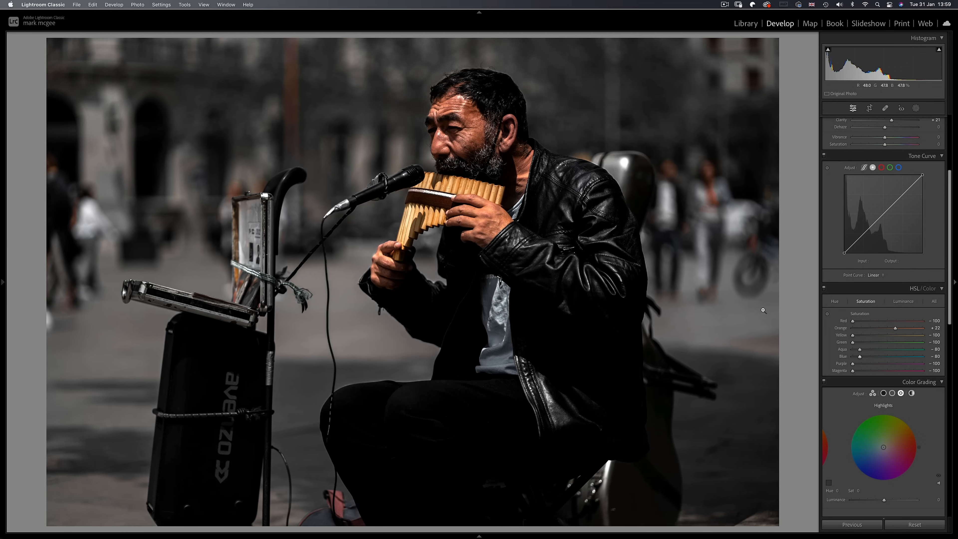
- Add a linear gradient mask rising from the bottom edge of the busker photo to about the height of his hands
{"action": "left_click", "coordinate": [862, 173]}
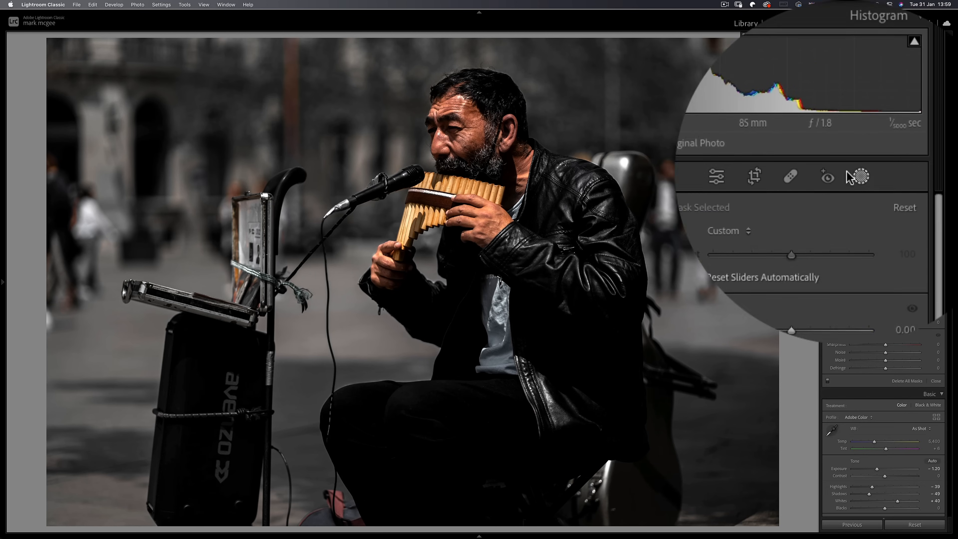
{"action": "left_click", "coordinate": [770, 109]}
{"action": "left_click", "coordinate": [787, 174]}
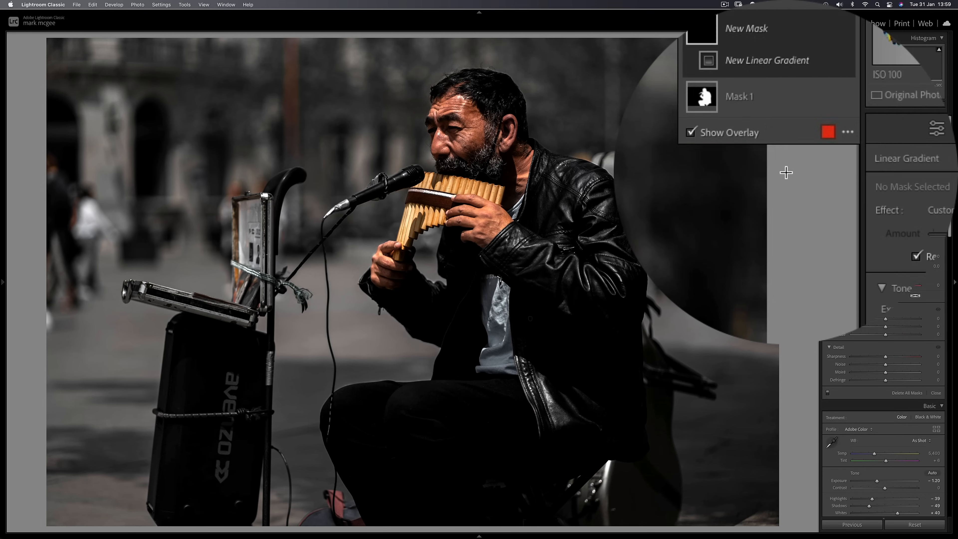
{"action": "left_click_drag", "start_coordinate": [425, 525], "coordinate": [425, 245]}
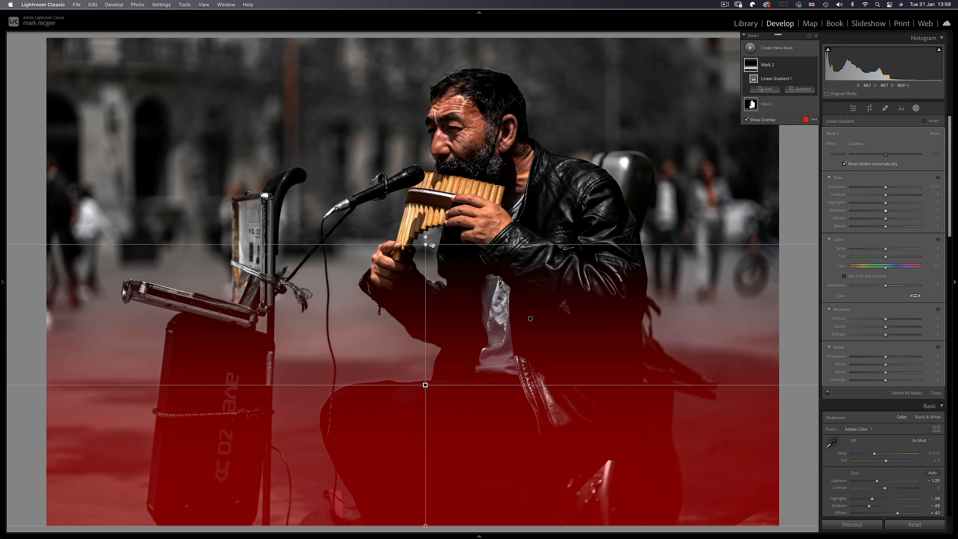
- Intersect the lower gradient with the subject, turn off Invert to cover only the background, and set Exposure to −4.00 and Blacks to about −14
{"action": "left_click", "coordinate": [809, 65]}
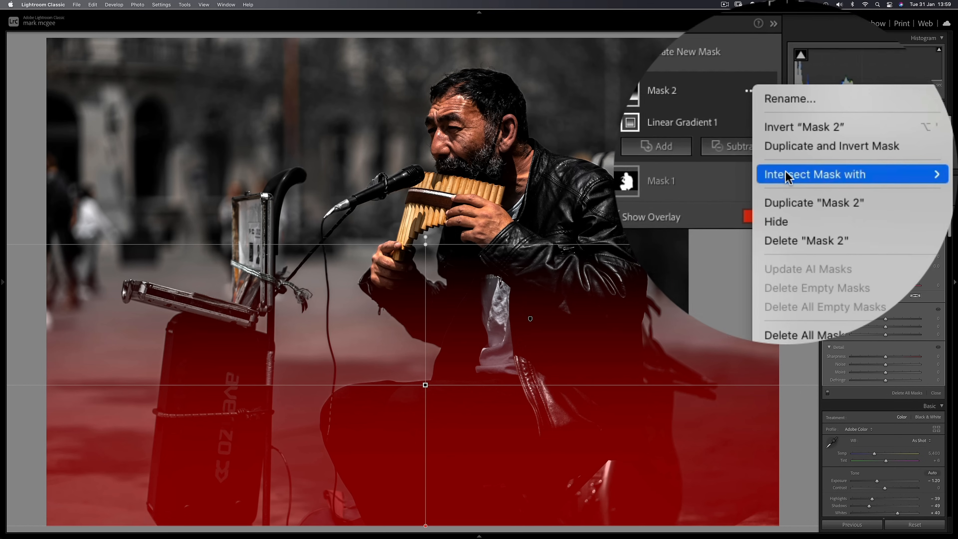
{"action": "mouse_move", "coordinate": [852, 101]}
{"action": "left_click", "coordinate": [876, 171]}
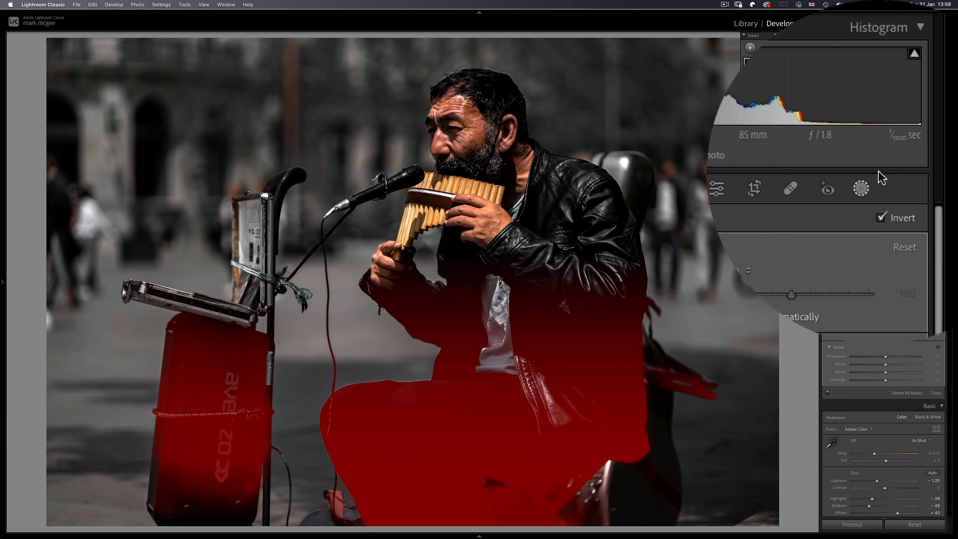
{"action": "left_click", "coordinate": [918, 122]}
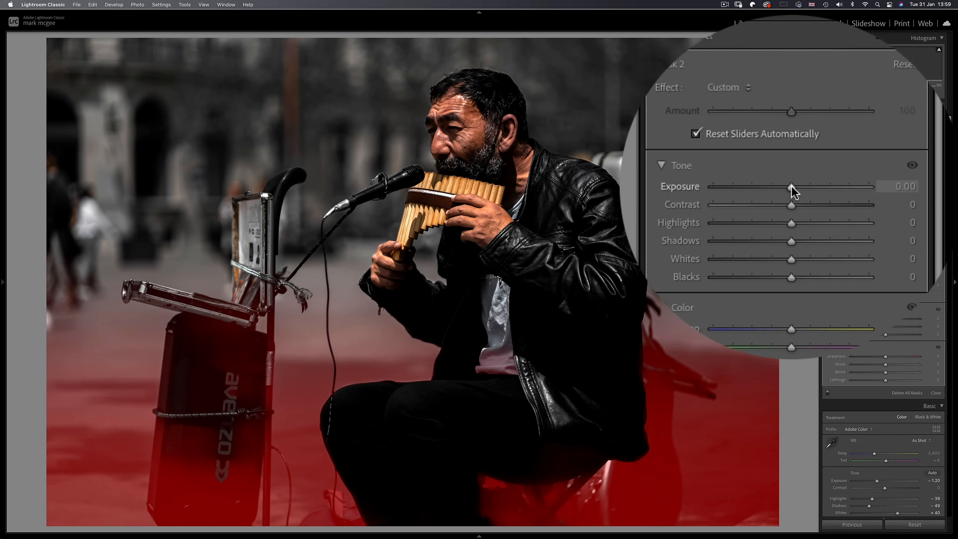
{"action": "left_click_drag", "start_coordinate": [885, 187], "coordinate": [850, 188]}
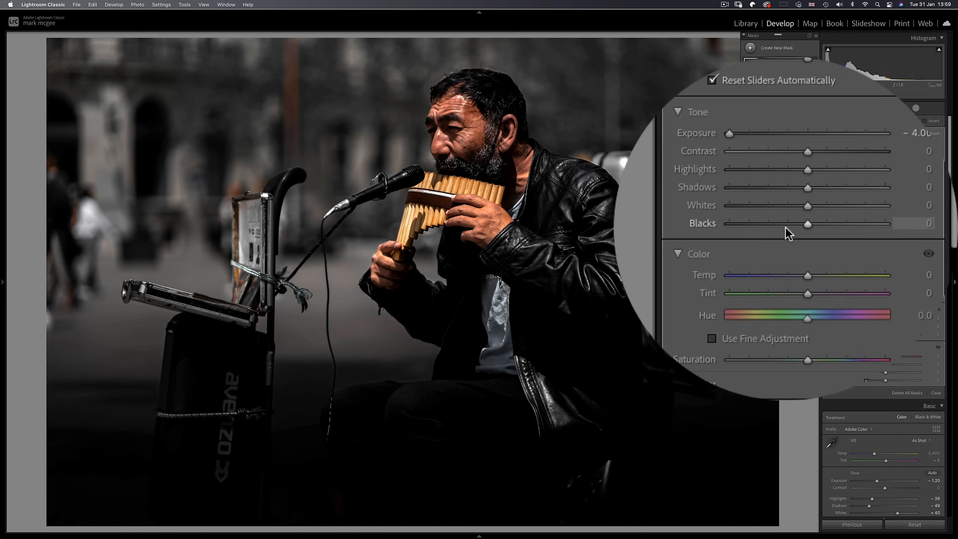
{"action": "left_click_drag", "start_coordinate": [787, 232], "coordinate": [784, 232]}
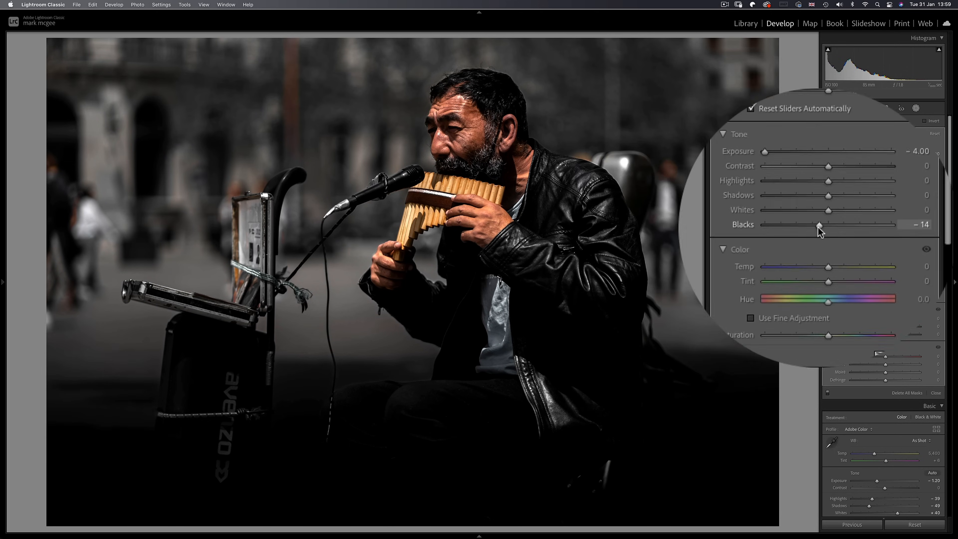
- Add a linear gradient mask over the upper part of the busker photo and intersect it with the subject, Invert off, to cover only the background
{"action": "left_click", "coordinate": [769, 113]}
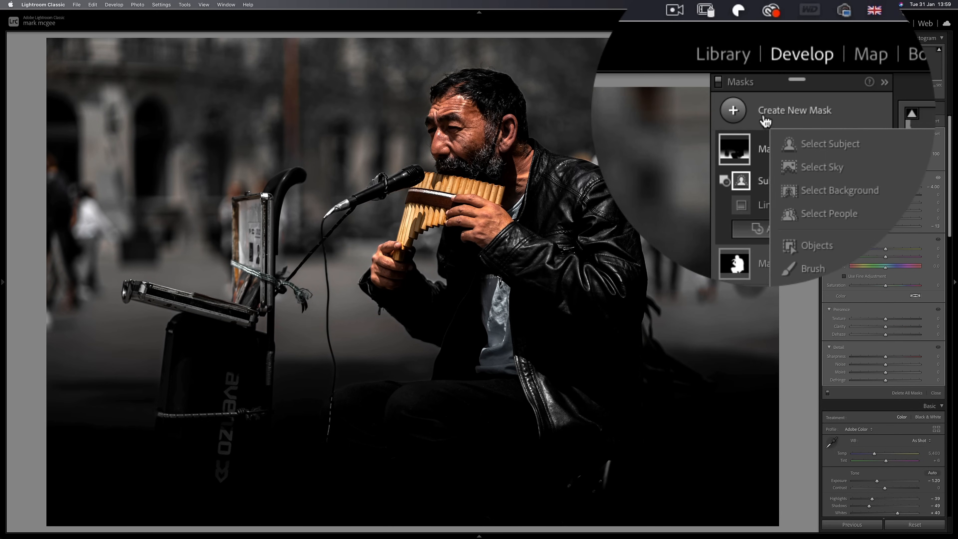
{"action": "left_click", "coordinate": [783, 175]}
{"action": "left_click_drag", "start_coordinate": [424, 170], "coordinate": [425, 309]}
{"action": "left_click", "coordinate": [805, 93]}
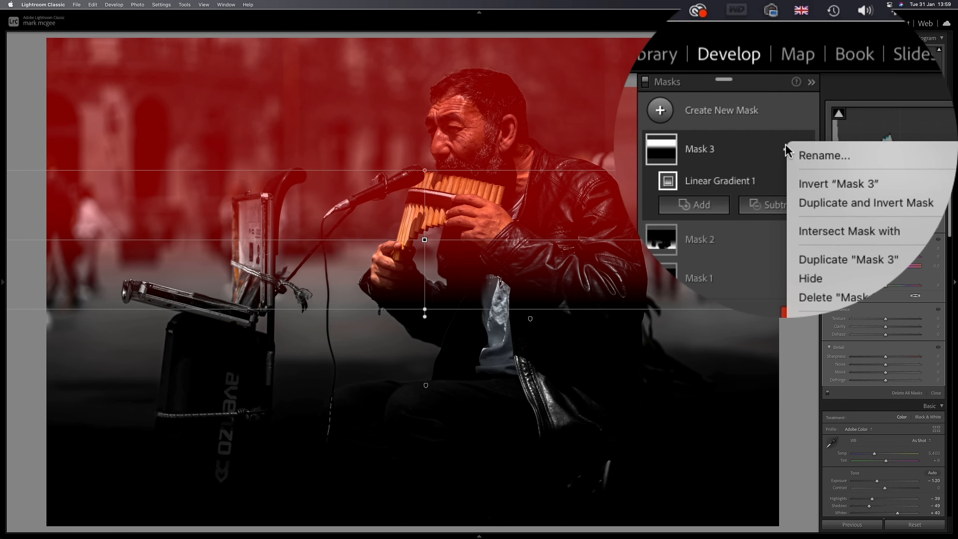
{"action": "mouse_move", "coordinate": [786, 173]}
{"action": "left_click", "coordinate": [884, 174]}
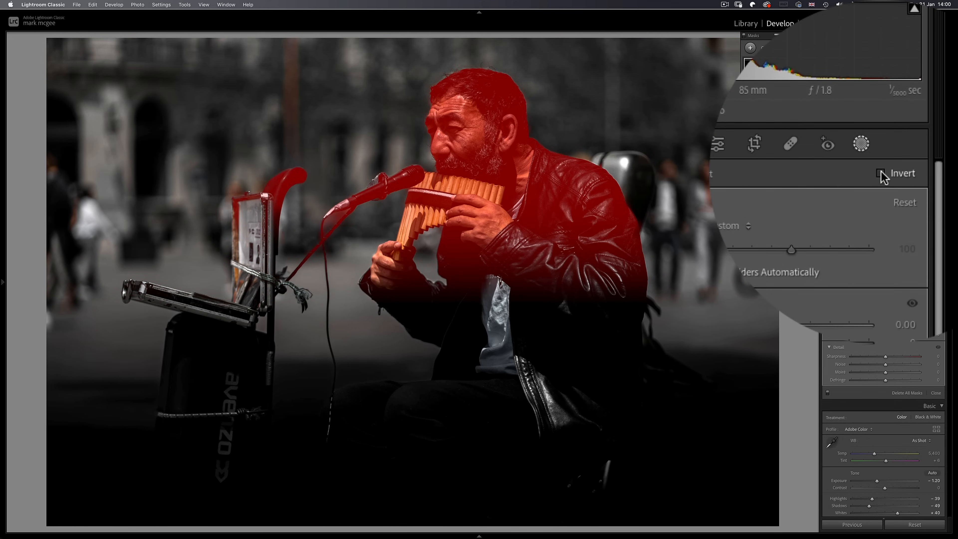
{"action": "left_click", "coordinate": [924, 121]}
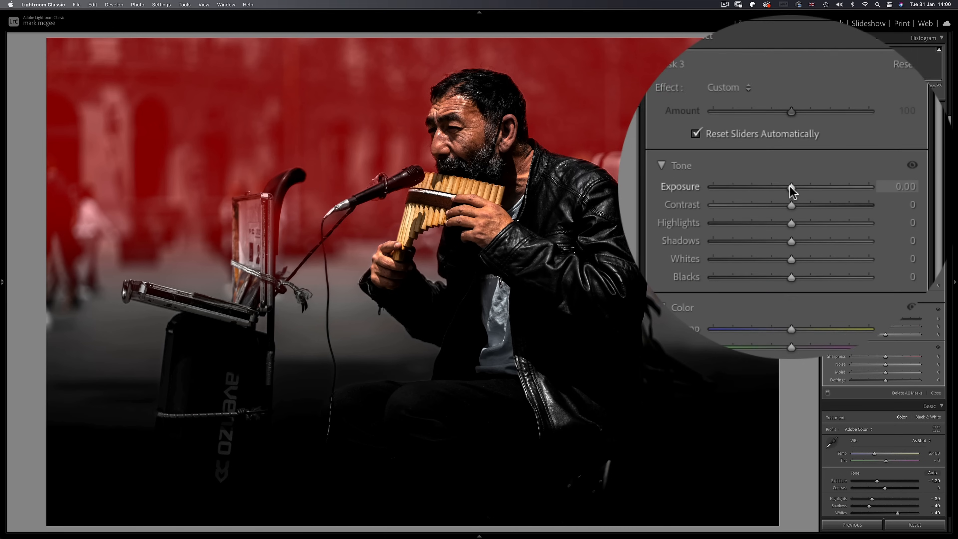
- Set the upper background mask's Exposure to −3.02, Shadows to 45, Blacks to 15, Texture to −50 and Clarity to −25
{"action": "left_click_drag", "start_coordinate": [840, 188], "coordinate": [789, 193]}
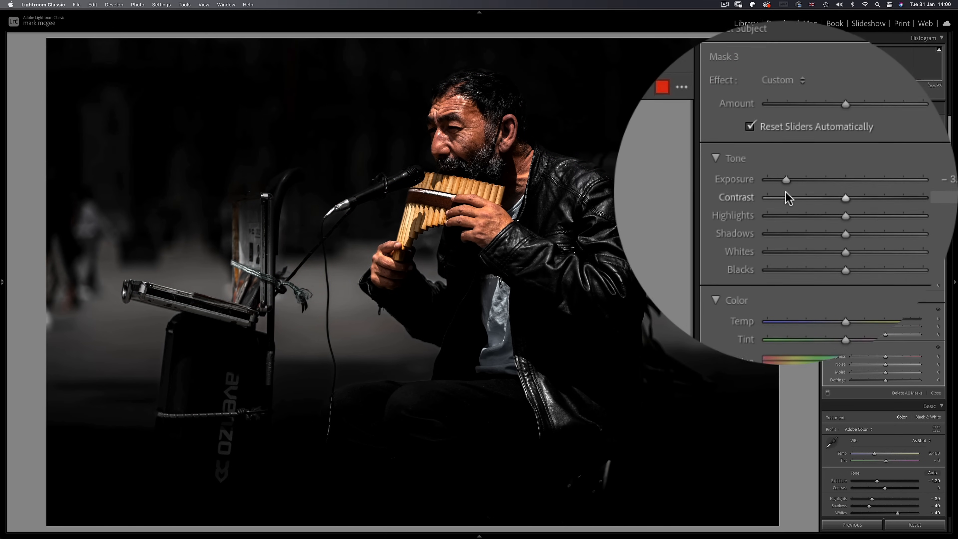
{"action": "mouse_move", "coordinate": [790, 214]}
{"action": "left_mouse_down"}
{"action": "mouse_move", "coordinate": [823, 214]}
{"action": "mouse_move", "coordinate": [802, 227]}
{"action": "left_mouse_up"}
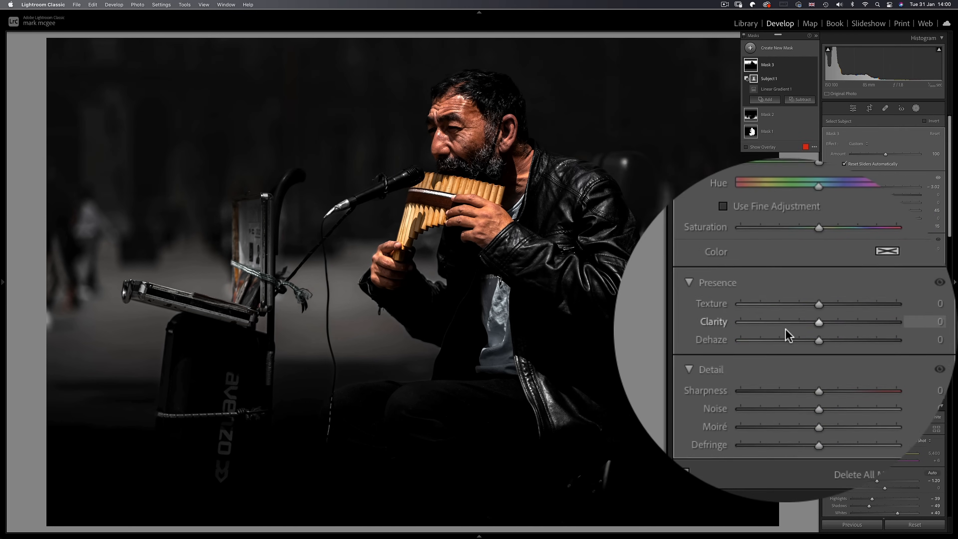
{"action": "mouse_move", "coordinate": [793, 318]}
{"action": "left_mouse_down"}
{"action": "mouse_move", "coordinate": [763, 319]}
{"action": "mouse_move", "coordinate": [783, 335]}
{"action": "left_mouse_up"}
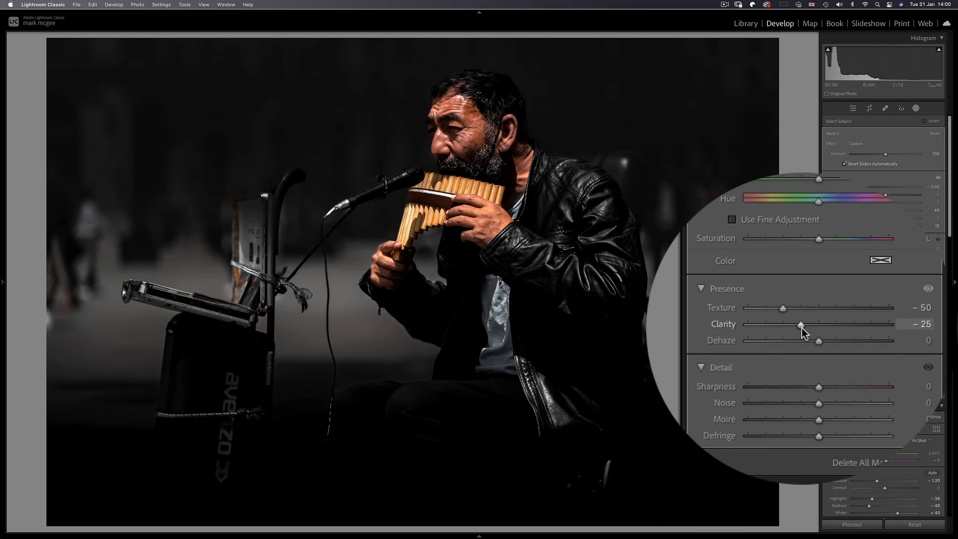
- Add a large radial gradient mask behind the busker's head and intersect it with the subject, Invert off, to cover only the background
{"action": "left_click", "coordinate": [774, 113]}
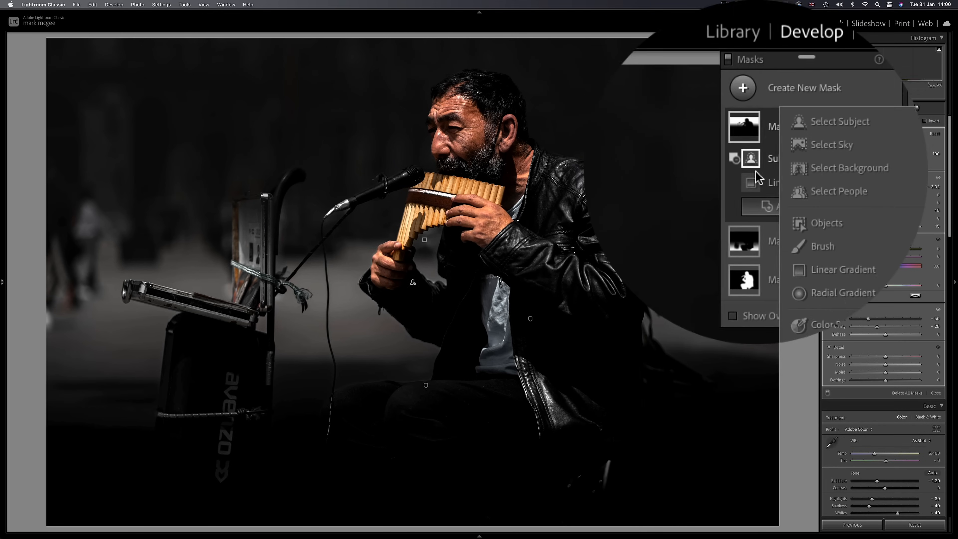
{"action": "left_click", "coordinate": [784, 177]}
{"action": "left_click_drag", "start_coordinate": [381, 97], "coordinate": [586, 212]}
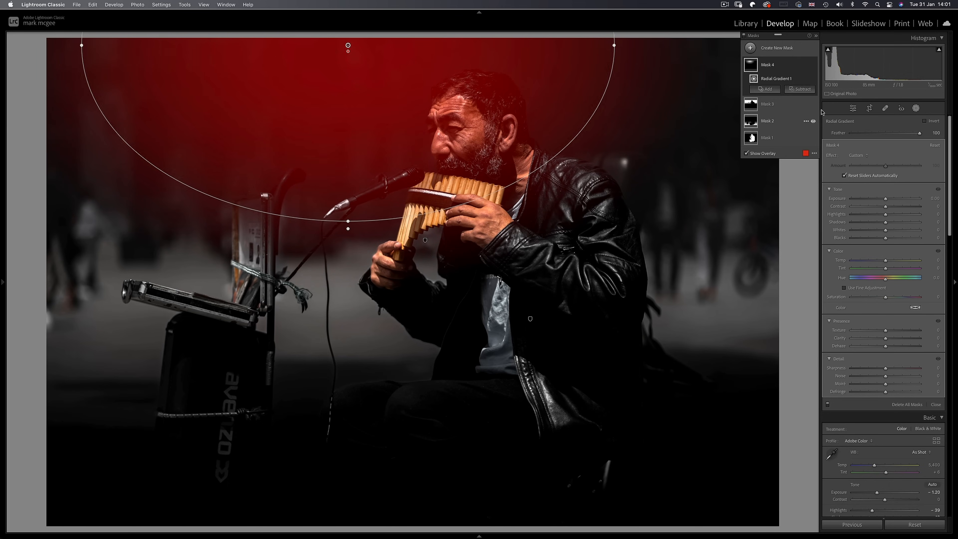
{"action": "left_click", "coordinate": [806, 64]}
{"action": "mouse_move", "coordinate": [802, 104]}
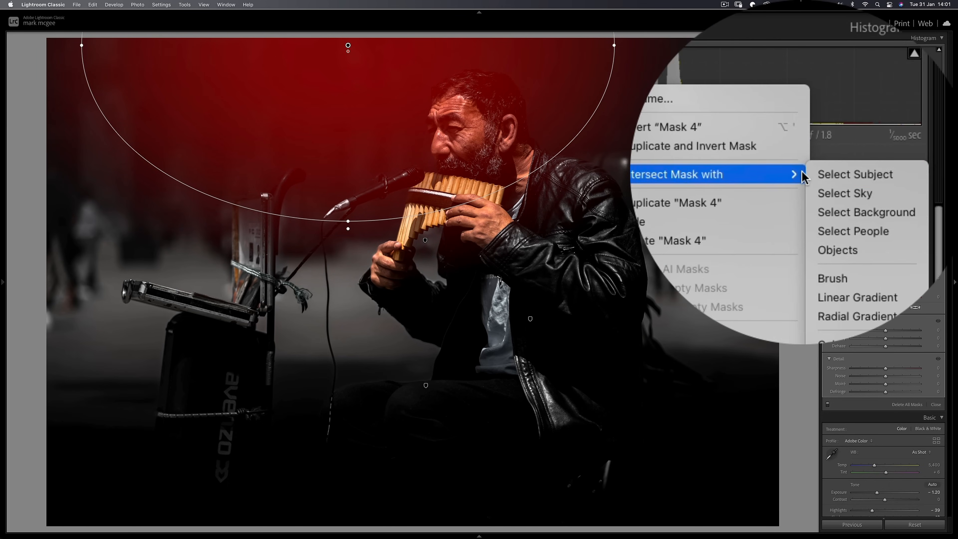
{"action": "left_click", "coordinate": [833, 174]}
{"action": "left_click", "coordinate": [882, 173]}
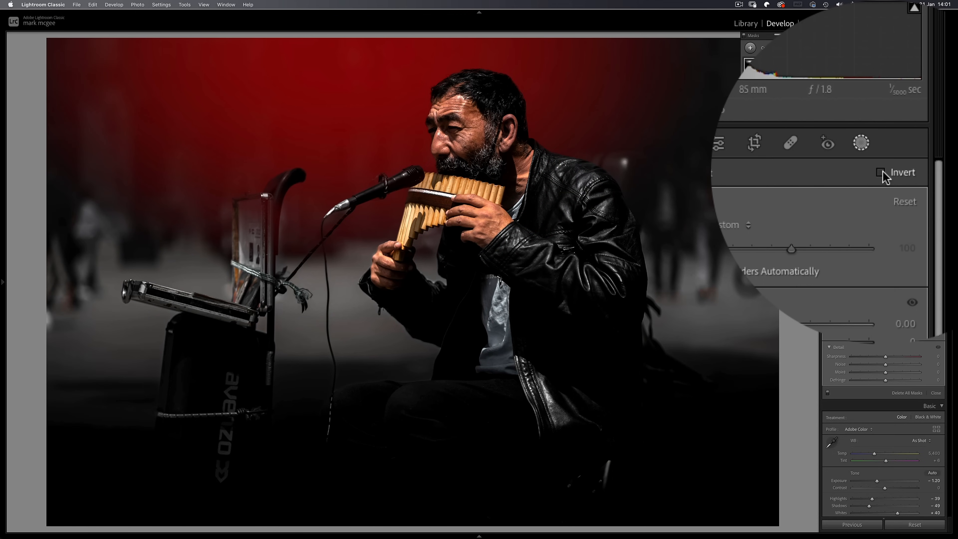
- Raise the radial background mask's Exposure and tint the busker photo's highlights with Color Grading
{"action": "left_click_drag", "start_coordinate": [885, 188], "coordinate": [900, 188]}
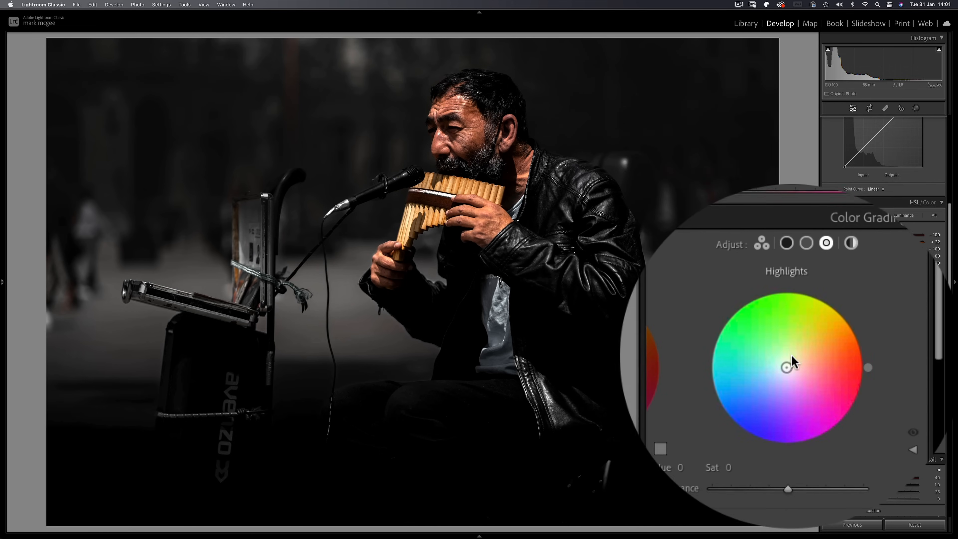
{"action": "left_click_drag", "start_coordinate": [787, 368], "coordinate": [786, 351]}
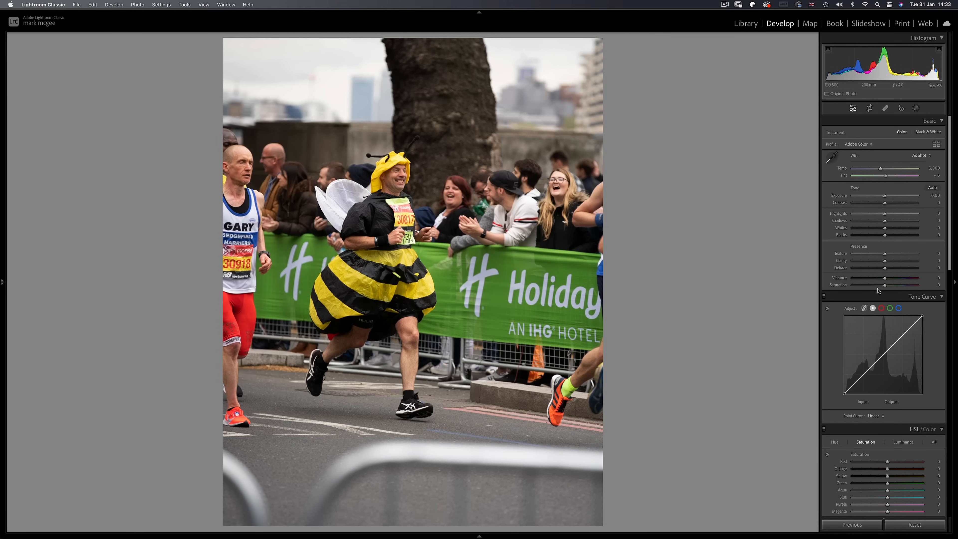
- Set the HSL saturation of all eight colours to −100 in the photo of the runner in a bee costume
{"action": "scroll", "coordinate": [875, 298], "scroll_direction": "down", "scroll_amount": 5}
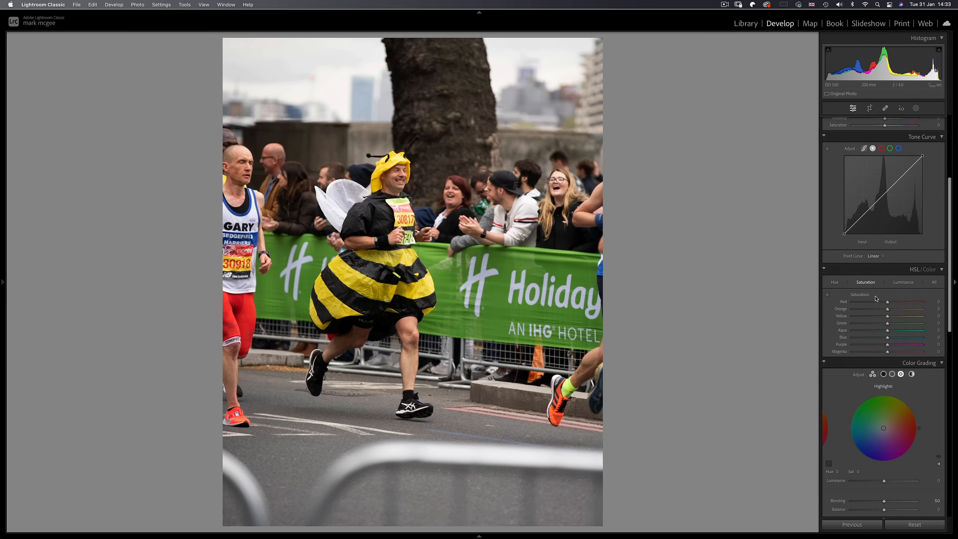
{"action": "left_click_drag", "start_coordinate": [864, 302], "coordinate": [795, 326]}
{"action": "left_click_drag", "start_coordinate": [874, 343], "coordinate": [794, 342]}
{"action": "left_click_drag", "start_coordinate": [875, 358], "coordinate": [770, 362]}
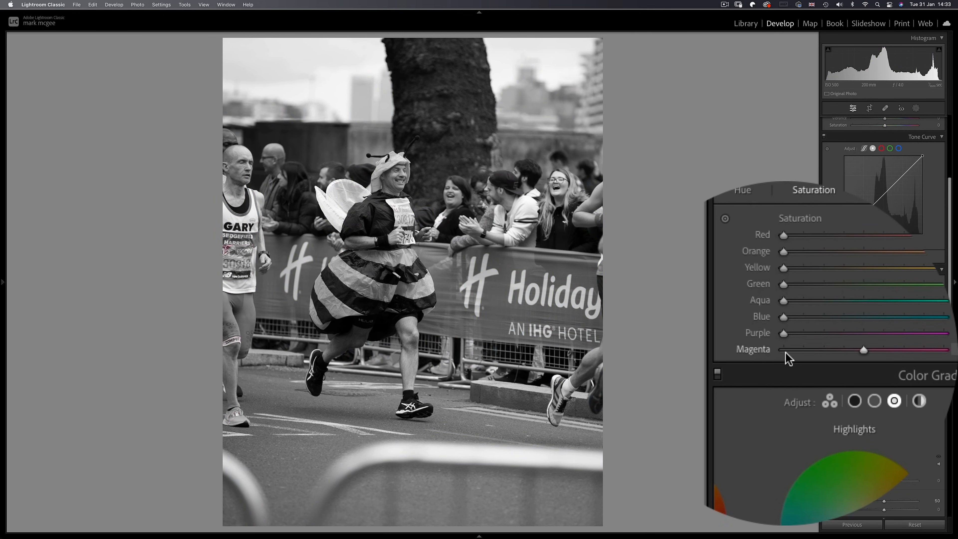
{"action": "left_click", "coordinate": [785, 351]}
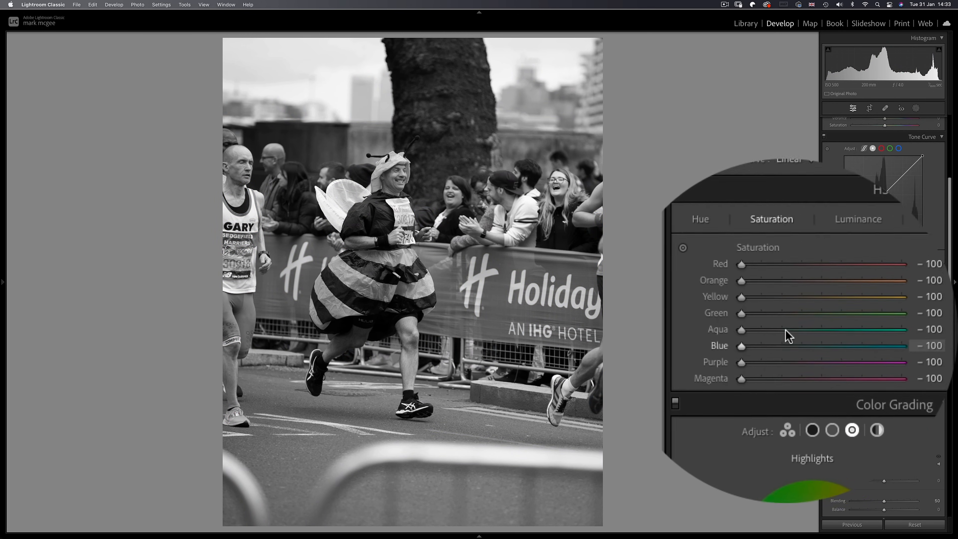
- Restore the HSL saturation of Orange, Yellow, Magenta and Red, and set the Hue of Orange to −10 and of Yellow to −25
{"action": "left_click_drag", "start_coordinate": [780, 308], "coordinate": [793, 316]}
{"action": "left_click", "coordinate": [785, 317]}
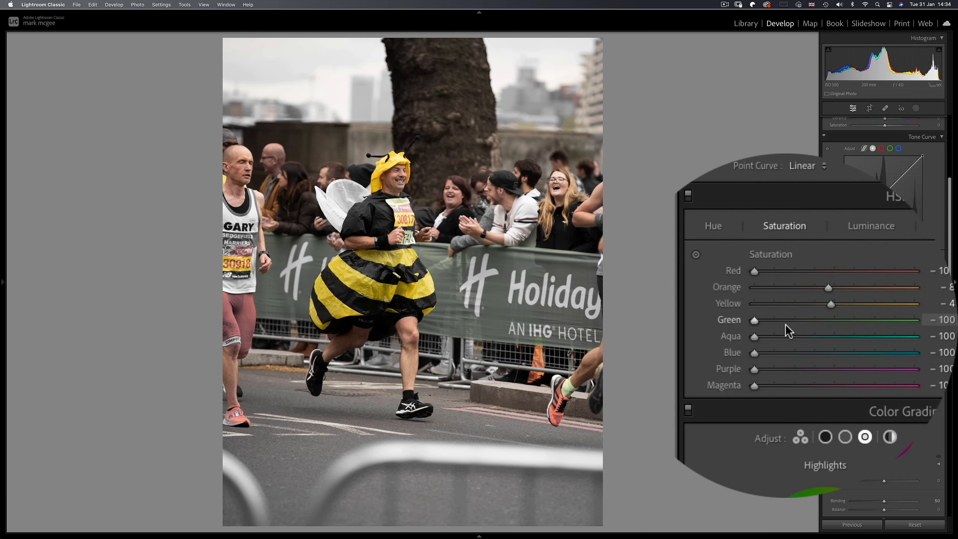
{"action": "left_click_drag", "start_coordinate": [781, 352], "coordinate": [786, 352]}
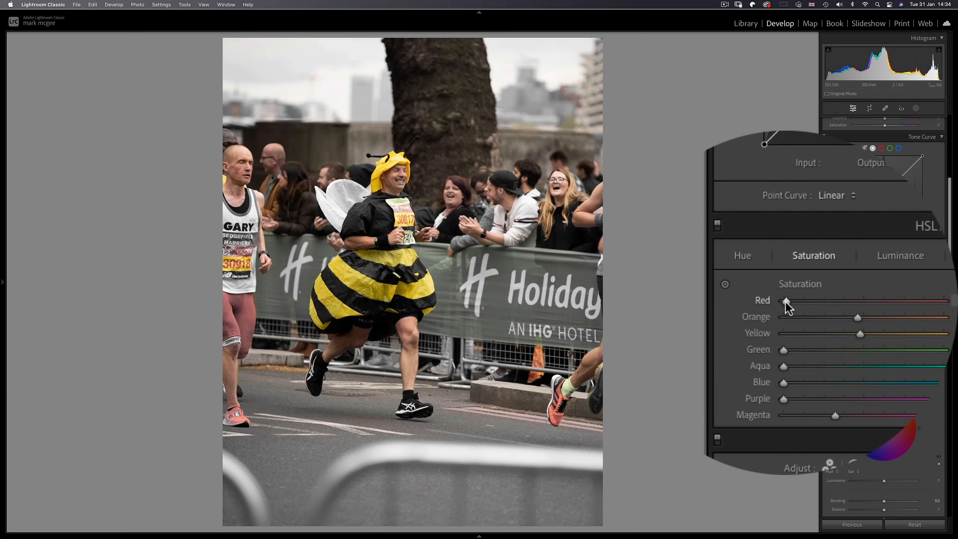
{"action": "left_click_drag", "start_coordinate": [786, 302], "coordinate": [776, 320]}
{"action": "left_click", "coordinate": [784, 281]}
{"action": "scroll", "coordinate": [791, 313], "scroll_direction": "up", "scroll_amount": 1}
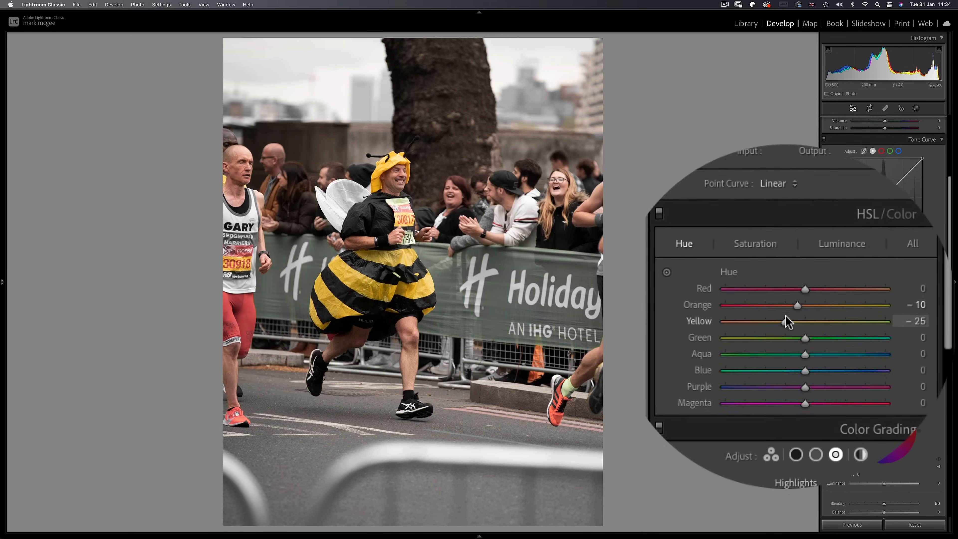
- Set the bee runner photo's Exposure to −1.20, Highlights −40, Shadows −50, Whites +40, Texture +20 and Clarity +20
{"action": "scroll", "coordinate": [830, 272], "scroll_direction": "up", "scroll_amount": 5}
{"action": "mouse_move", "coordinate": [791, 175]}
{"action": "left_mouse_down"}
{"action": "mouse_move", "coordinate": [782, 172]}
{"action": "mouse_move", "coordinate": [798, 192]}
{"action": "mouse_move", "coordinate": [819, 193]}
{"action": "mouse_move", "coordinate": [784, 193]}
{"action": "mouse_move", "coordinate": [787, 178]}
{"action": "mouse_move", "coordinate": [786, 188]}
{"action": "left_mouse_up"}
{"action": "left_click_drag", "start_coordinate": [791, 222], "coordinate": [805, 220]}
{"action": "left_click_drag", "start_coordinate": [789, 226], "coordinate": [804, 226]}
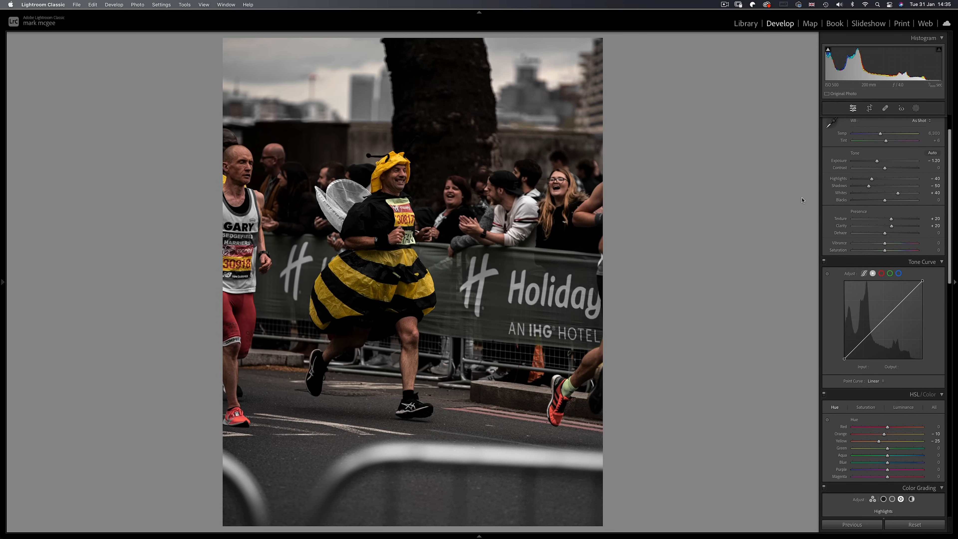
- Add a linear gradient mask rising from the bottom edge of the bee runner photo to the runner's chest
{"action": "left_click", "coordinate": [916, 108]}
{"action": "left_click", "coordinate": [844, 190]}
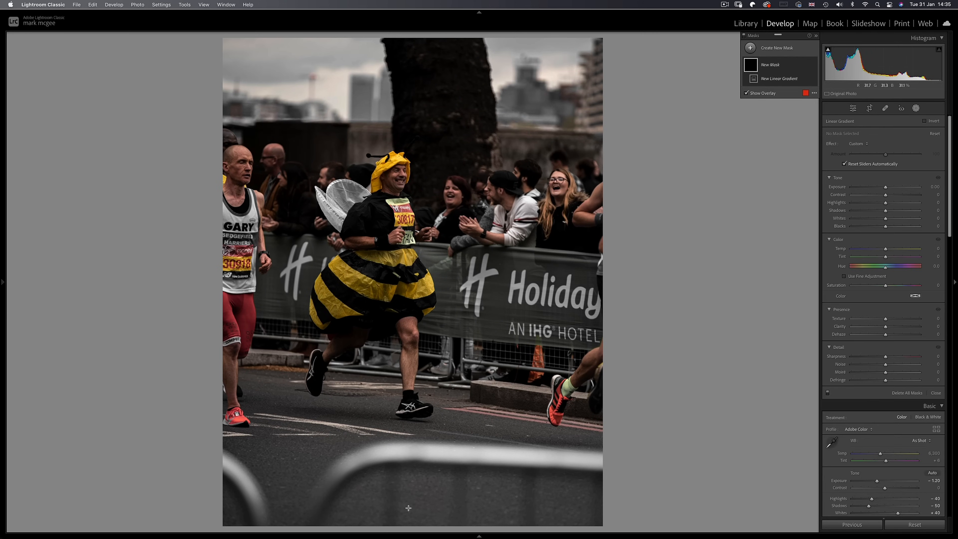
{"action": "left_click_drag", "start_coordinate": [403, 525], "coordinate": [403, 203]}
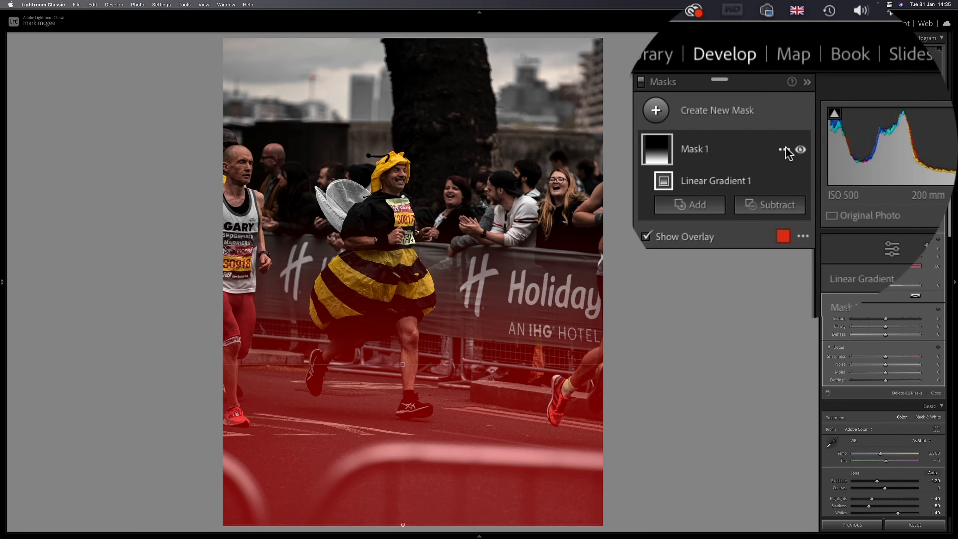
- Intersect the lower gradient with the subject, turn off Invert to cover only the background, and darken its Exposure and Blacks
{"action": "left_click", "coordinate": [804, 65]}
{"action": "mouse_move", "coordinate": [792, 176]}
{"action": "left_click", "coordinate": [856, 170]}
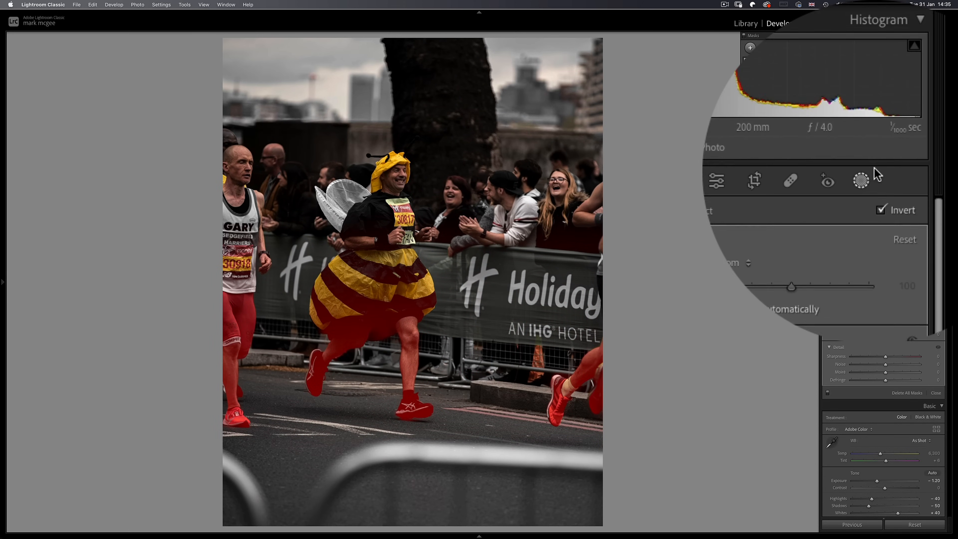
{"action": "left_click_drag", "start_coordinate": [787, 184], "coordinate": [802, 227]}
- Add a linear gradient mask from the photo's top edge down to the bee costume's hem, intersected with the non-inverted subject selection to cover only background
{"action": "left_click", "coordinate": [787, 115]}
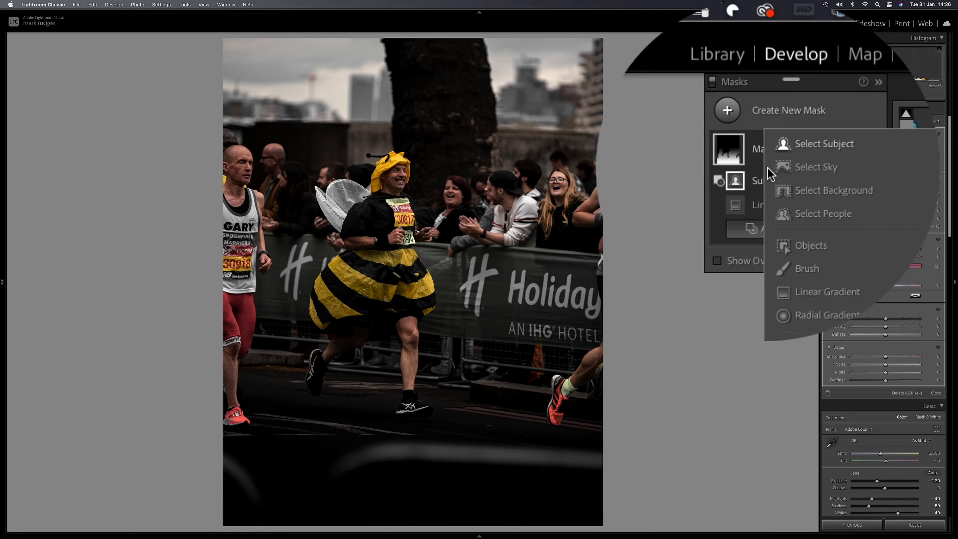
{"action": "left_click", "coordinate": [788, 168]}
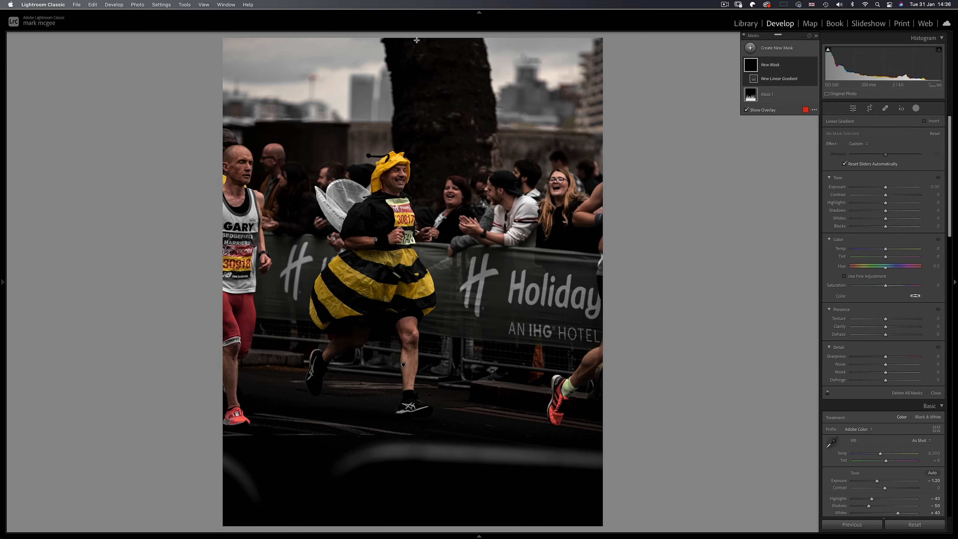
{"action": "left_click_drag", "start_coordinate": [416, 40], "coordinate": [416, 308]}
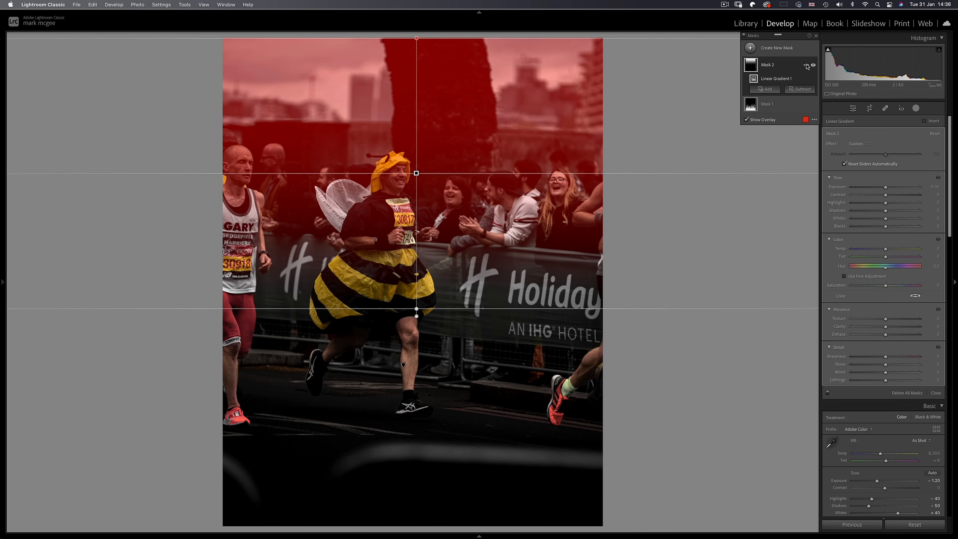
{"action": "left_click", "coordinate": [925, 103]}
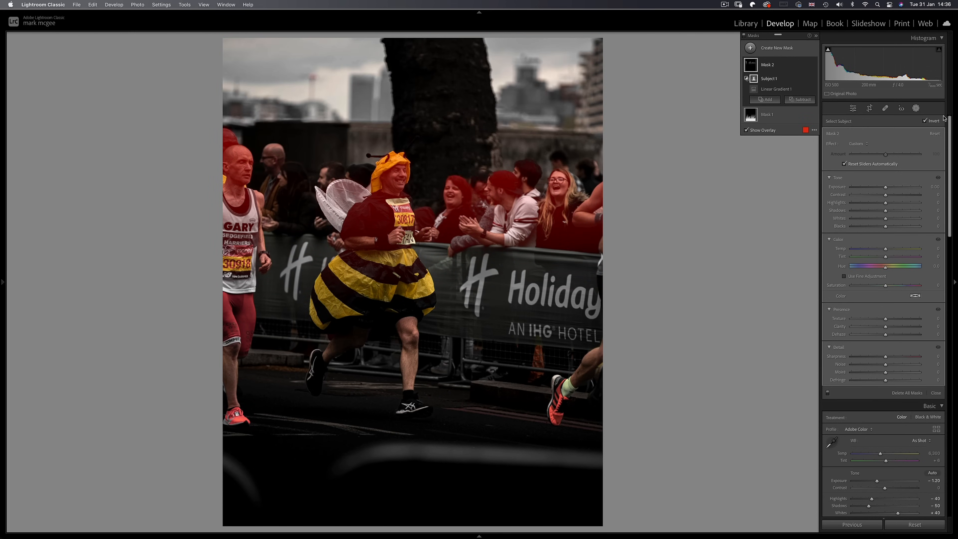
{"action": "left_click", "coordinate": [925, 122]}
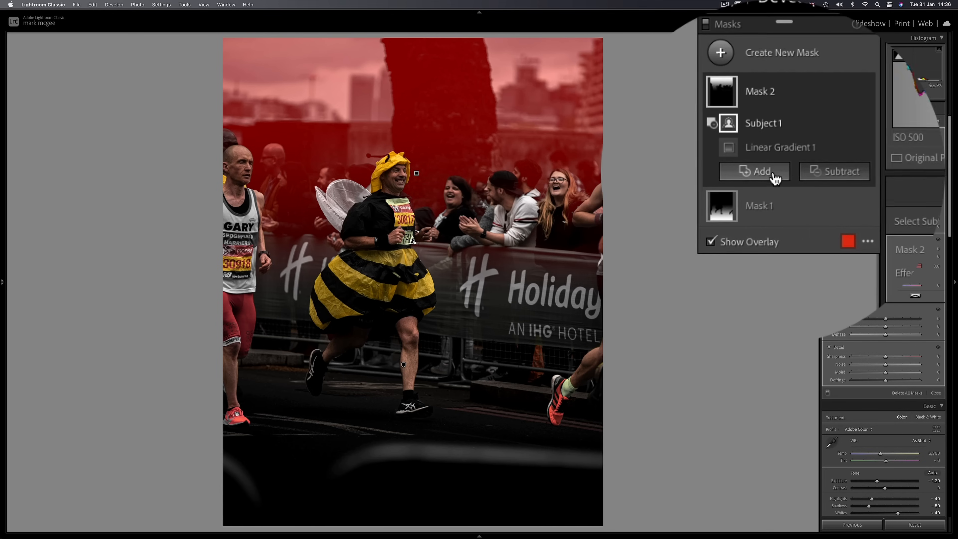
- Brush the runners at both sides into the upper gradient mask, set Exposure −2.92, Shadows 45 and Blacks 15, and reduce Texture and Clarity
{"action": "left_click", "coordinate": [772, 176]}
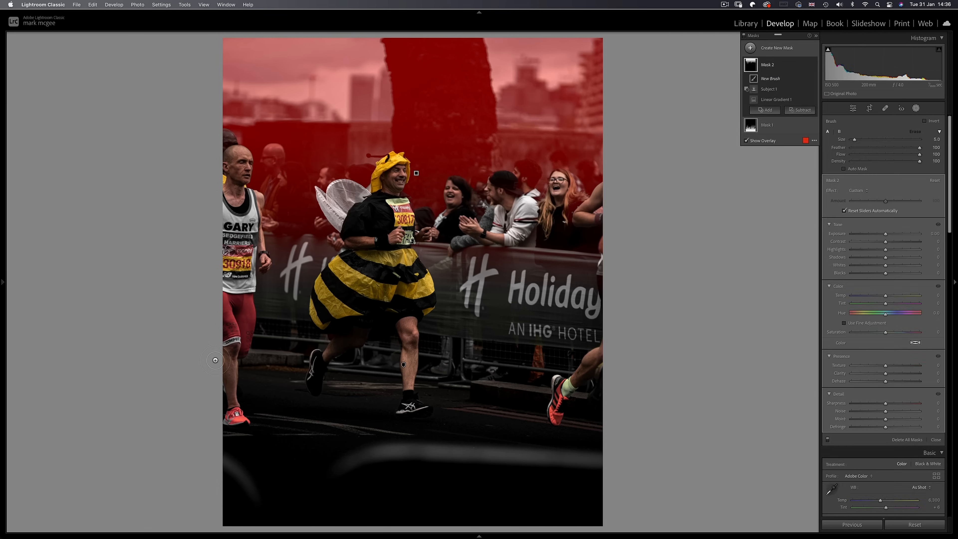
{"action": "left_click_drag", "start_coordinate": [577, 372], "coordinate": [575, 389]}
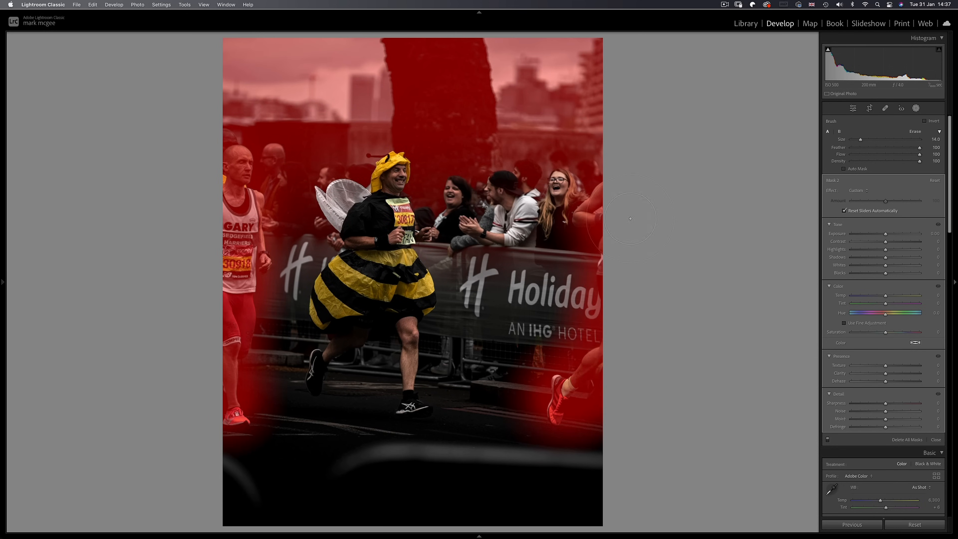
{"action": "left_click_drag", "start_coordinate": [885, 233], "coordinate": [868, 234]}
{"action": "left_click_drag", "start_coordinate": [786, 244], "coordinate": [825, 259]}
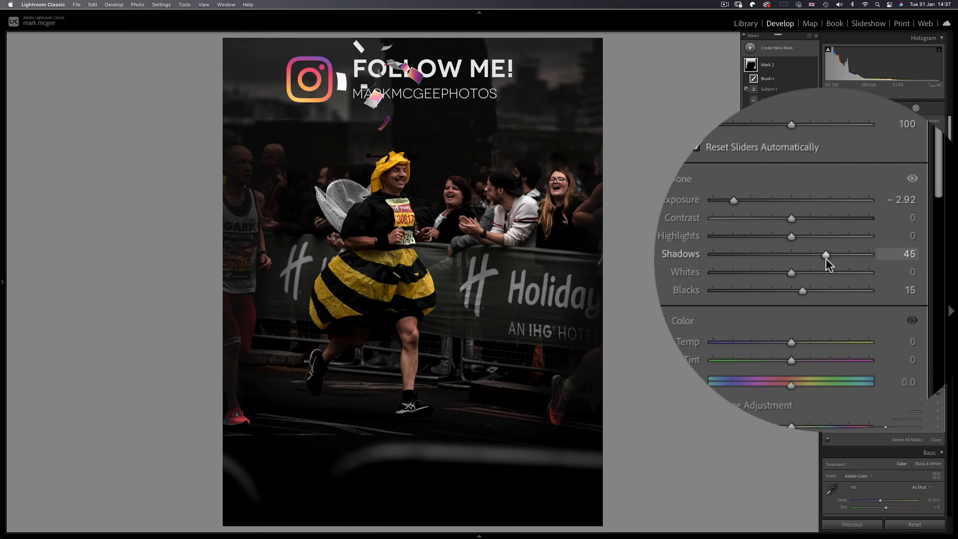
{"action": "left_click_drag", "start_coordinate": [791, 366], "coordinate": [785, 366]}
{"action": "left_click_drag", "start_coordinate": [874, 374], "coordinate": [875, 375]}
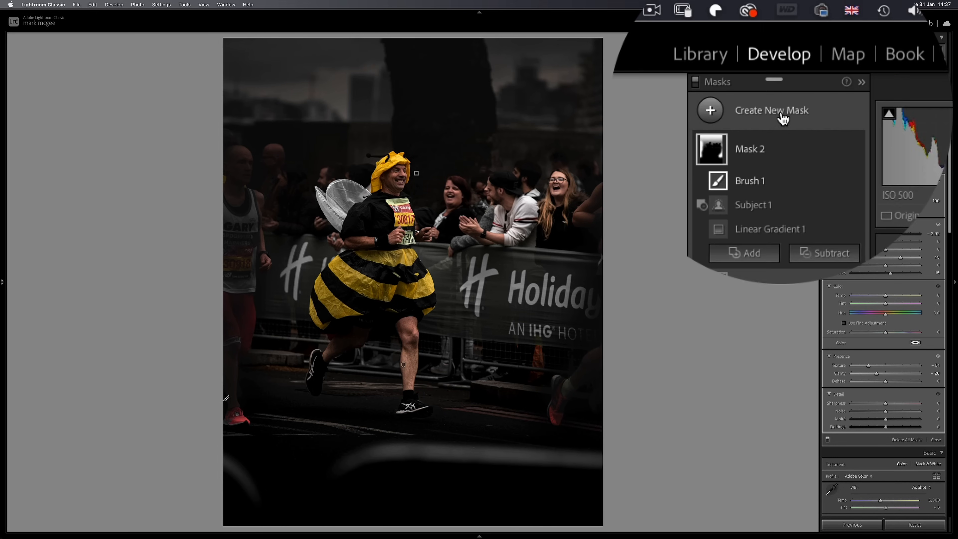
- Add a radial gradient mask over the sky at the photo's upper edge, set its Exposure to 2.86 and raise Whites
{"action": "left_click", "coordinate": [787, 175]}
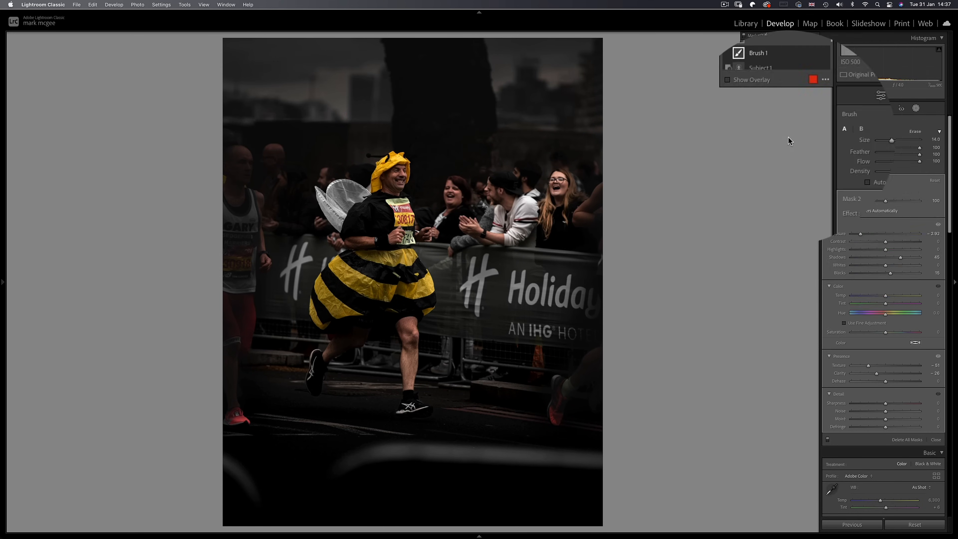
{"action": "left_click_drag", "start_coordinate": [371, 38], "coordinate": [511, 158]}
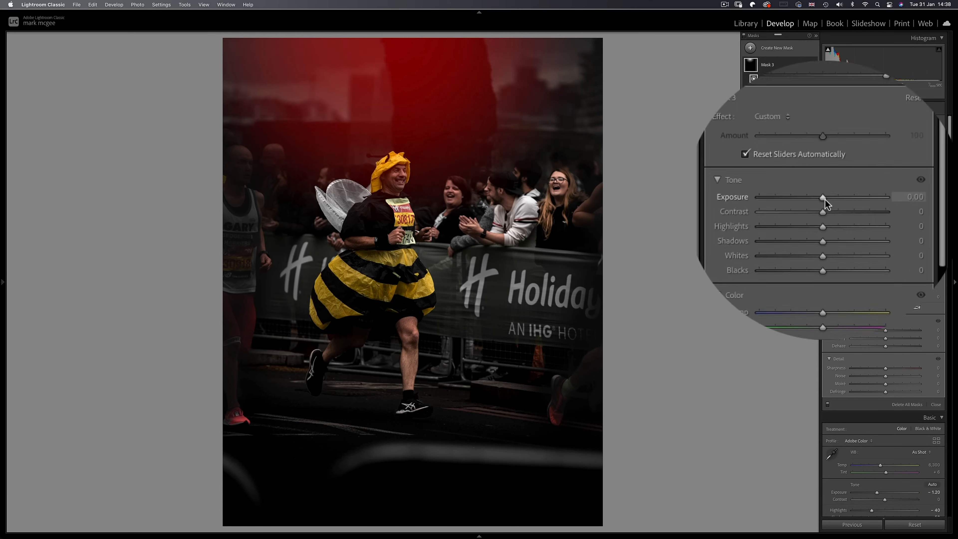
{"action": "left_click_drag", "start_coordinate": [885, 198], "coordinate": [905, 199]}
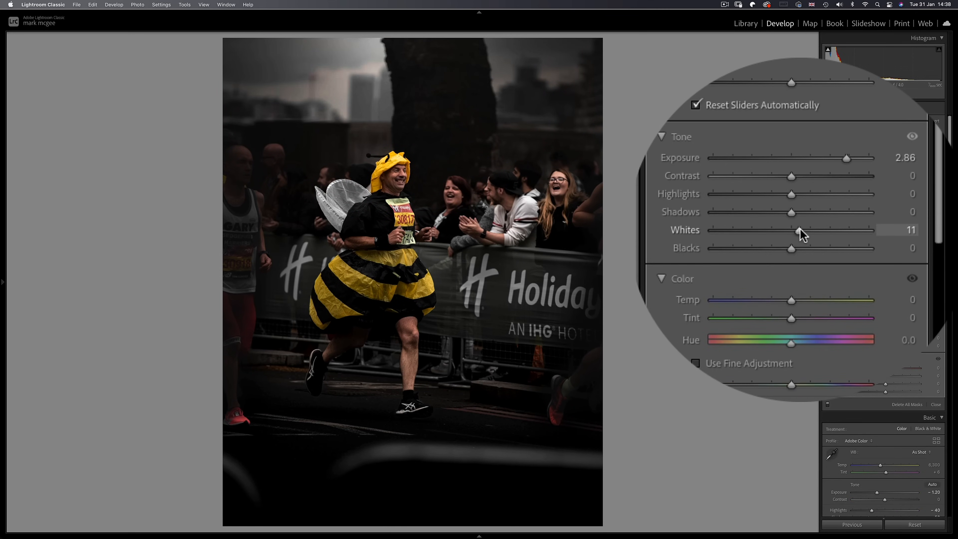
- Create a people mask of the bee runner, set Highlights −40 and Blacks −11, and raise Shadows and Whites
{"action": "left_click", "coordinate": [728, 107]}
{"action": "left_click", "coordinate": [784, 175]}
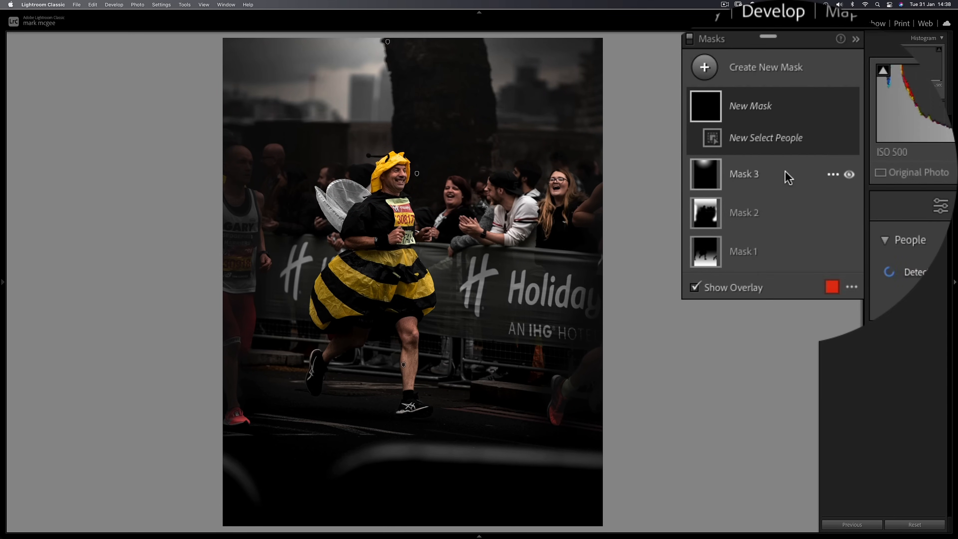
{"action": "left_click", "coordinate": [883, 138]}
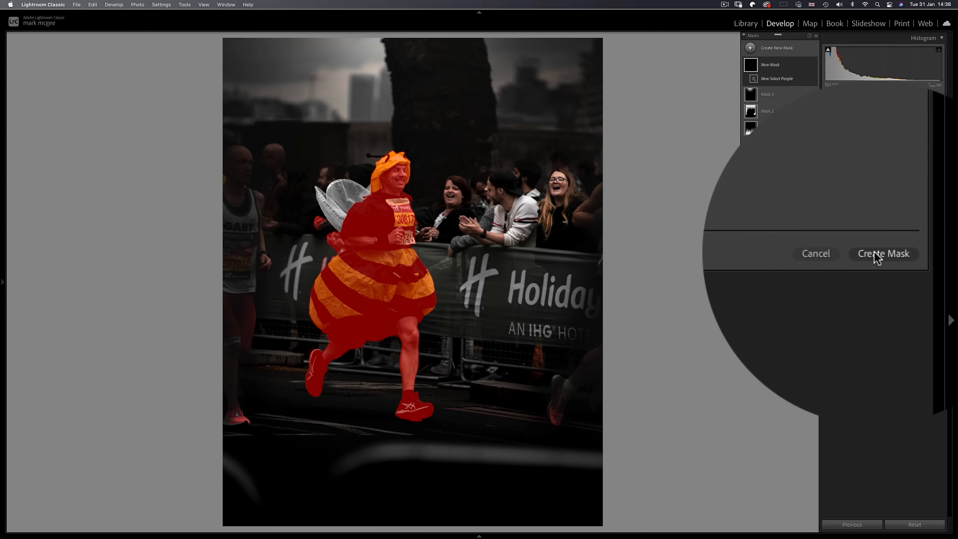
{"action": "left_click", "coordinate": [874, 253]}
{"action": "left_click_drag", "start_coordinate": [791, 218], "coordinate": [758, 202]}
{"action": "left_click_drag", "start_coordinate": [816, 238], "coordinate": [822, 238]}
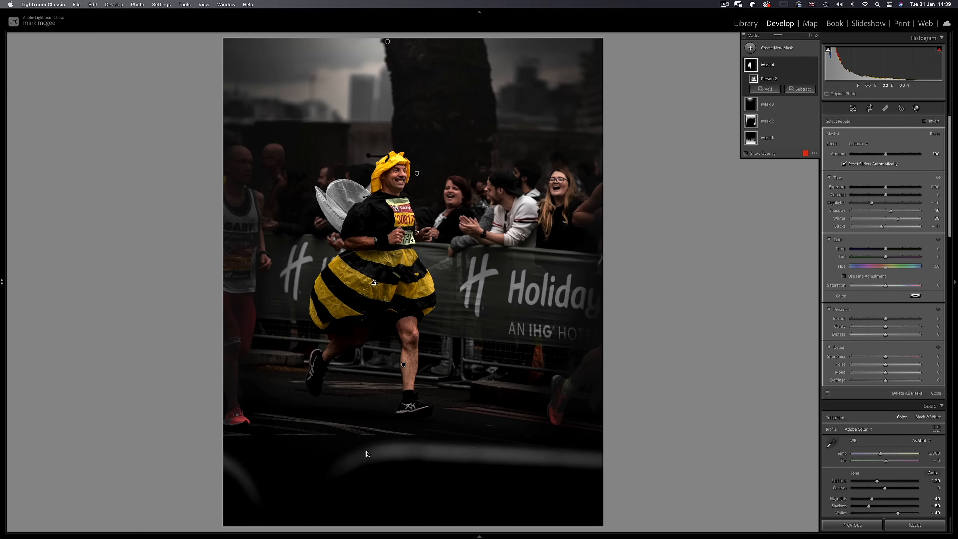
- Add an oval radial gradient mask on the road around the bee runner's front foot and raise its Exposure
{"action": "left_click", "coordinate": [773, 48]}
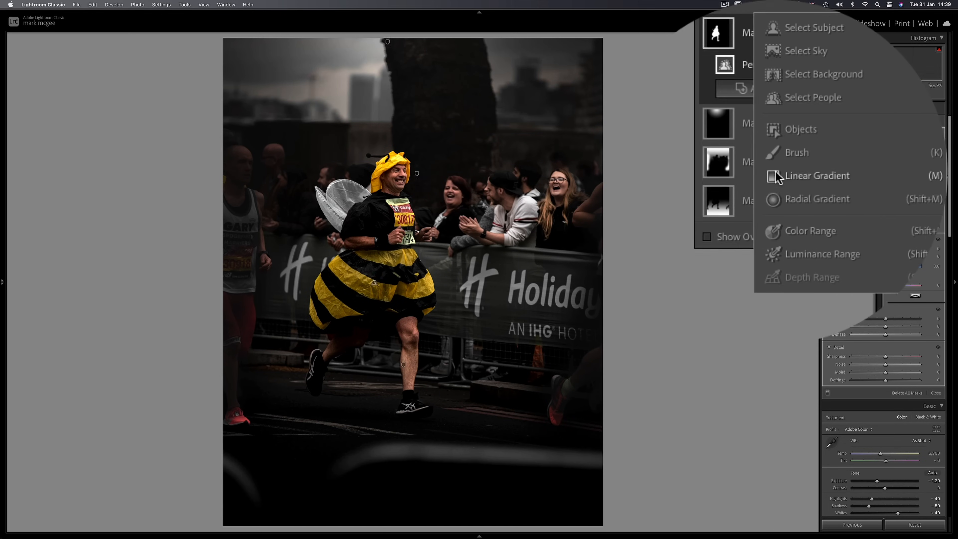
{"action": "left_click", "coordinate": [811, 197]}
{"action": "left_click_drag", "start_coordinate": [472, 456], "coordinate": [494, 472]}
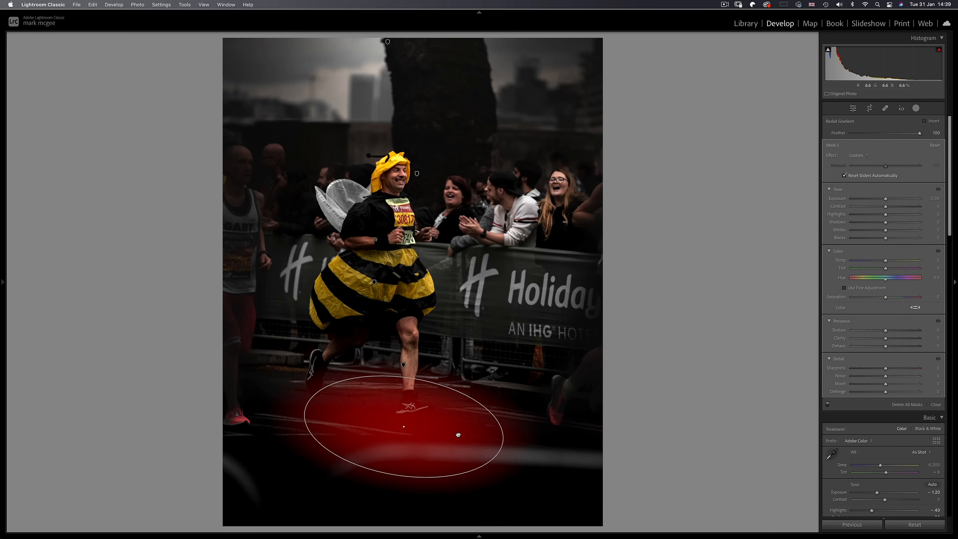
{"action": "left_click_drag", "start_coordinate": [885, 198], "coordinate": [900, 198]}
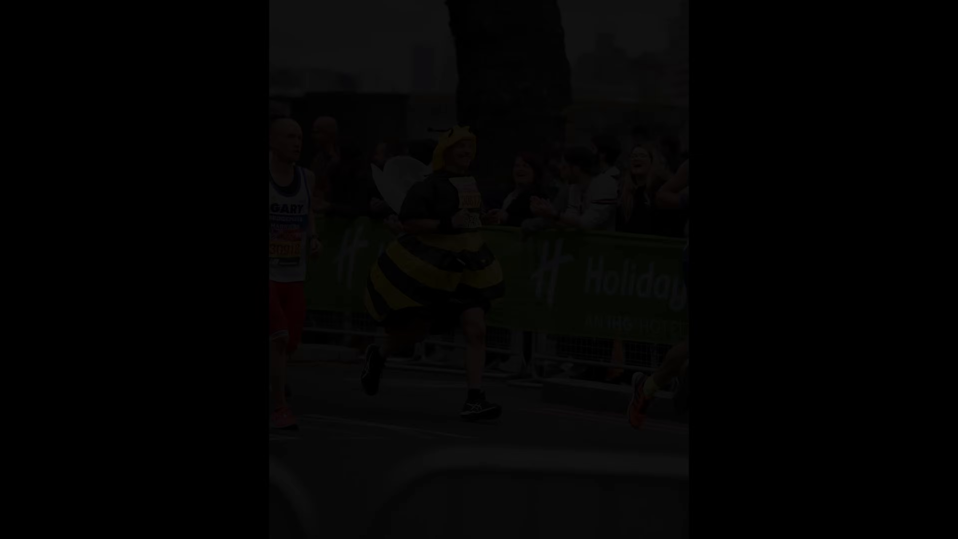